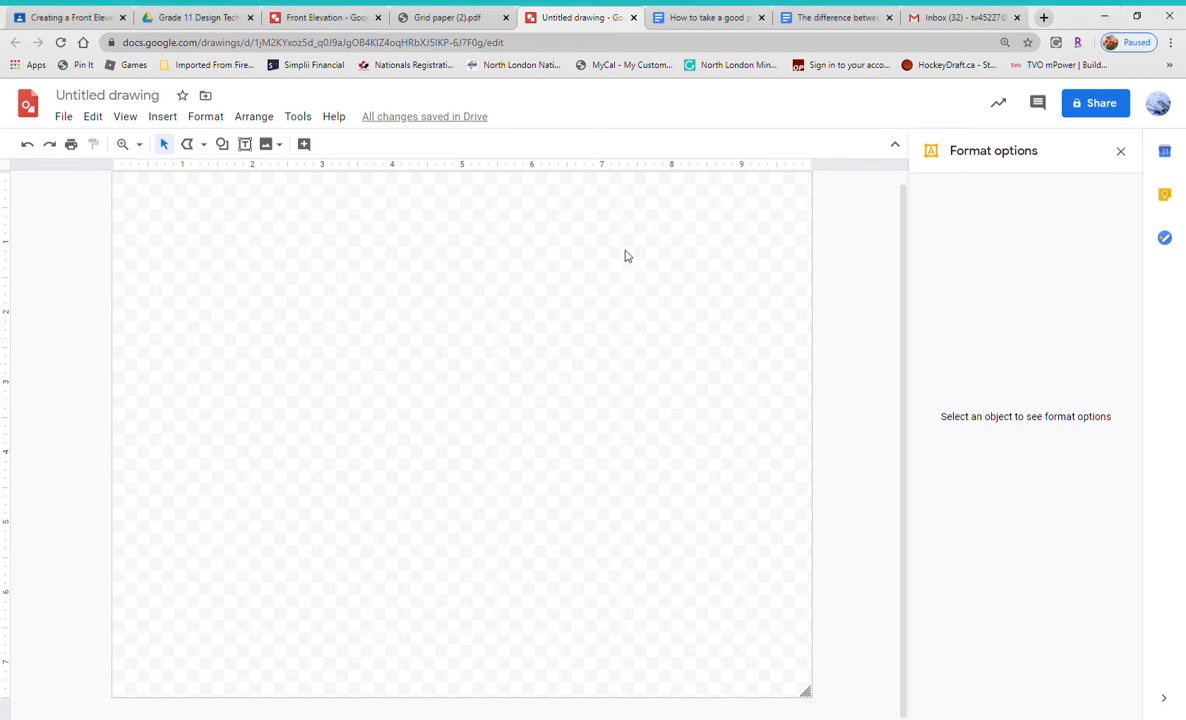
- Copy the first good-example house photo from the "How to take a good photo" document into the drawing and enlarge it to the canvas width
left_click(690, 20)
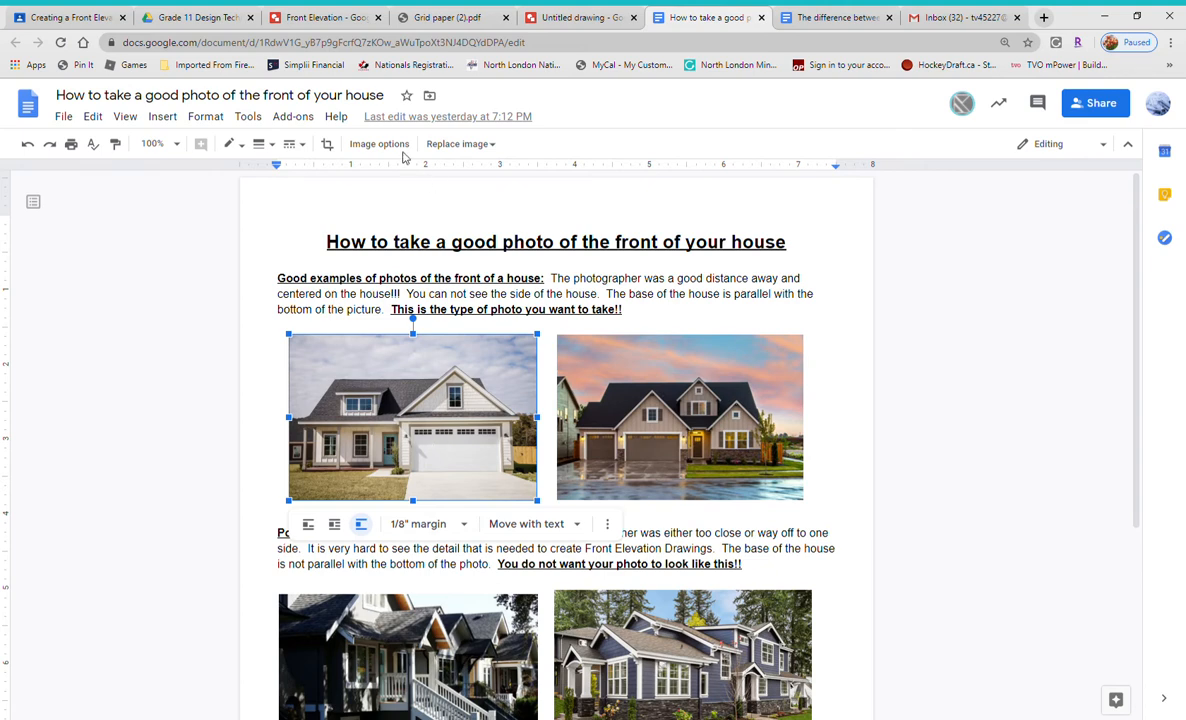
left_click(556, 20)
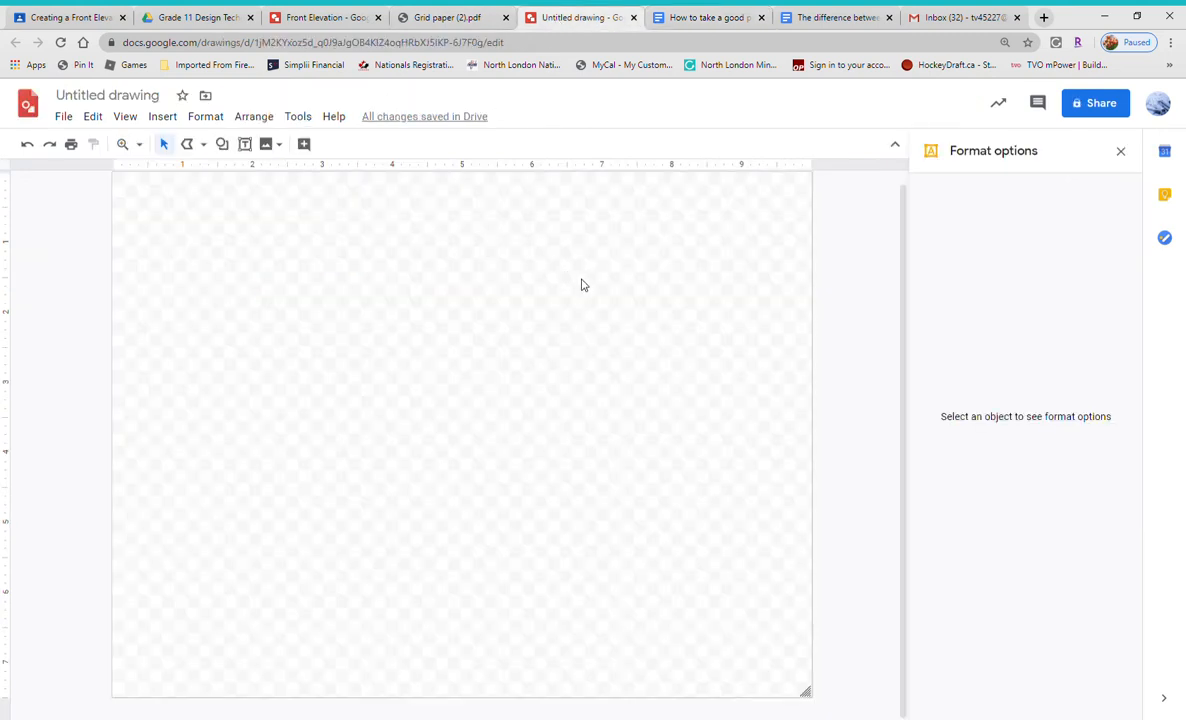
key("ctrl+v")
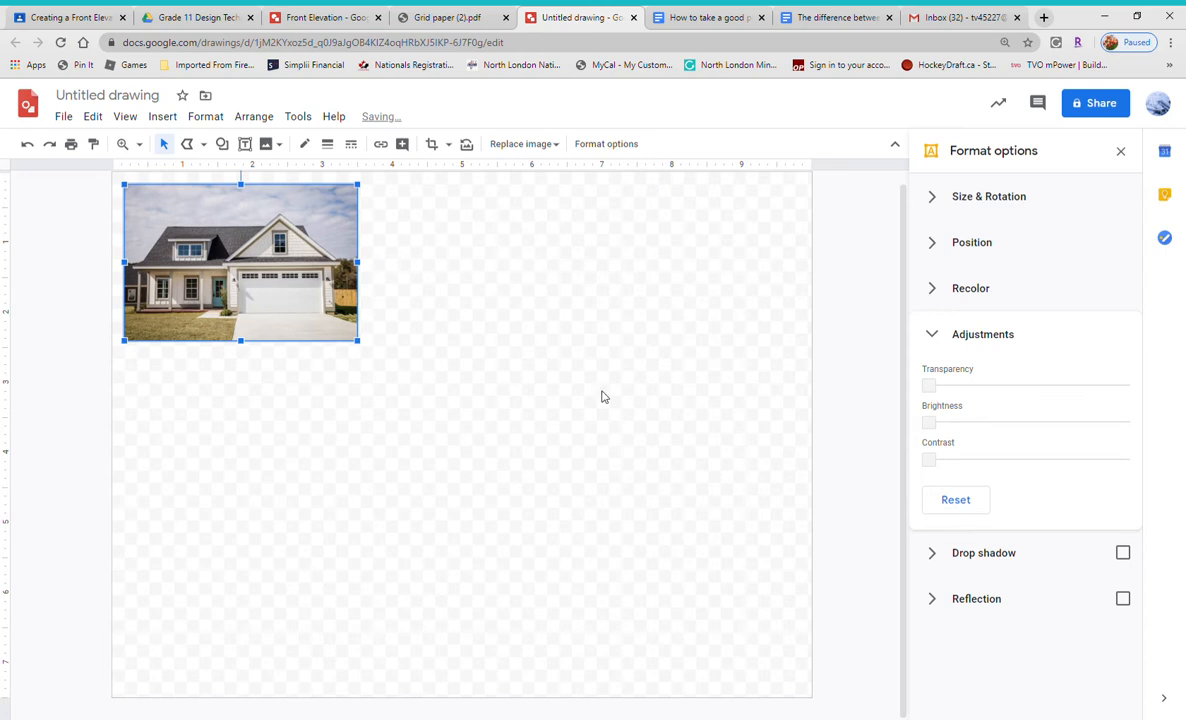
left_click_drag(128, 187, 112, 176)
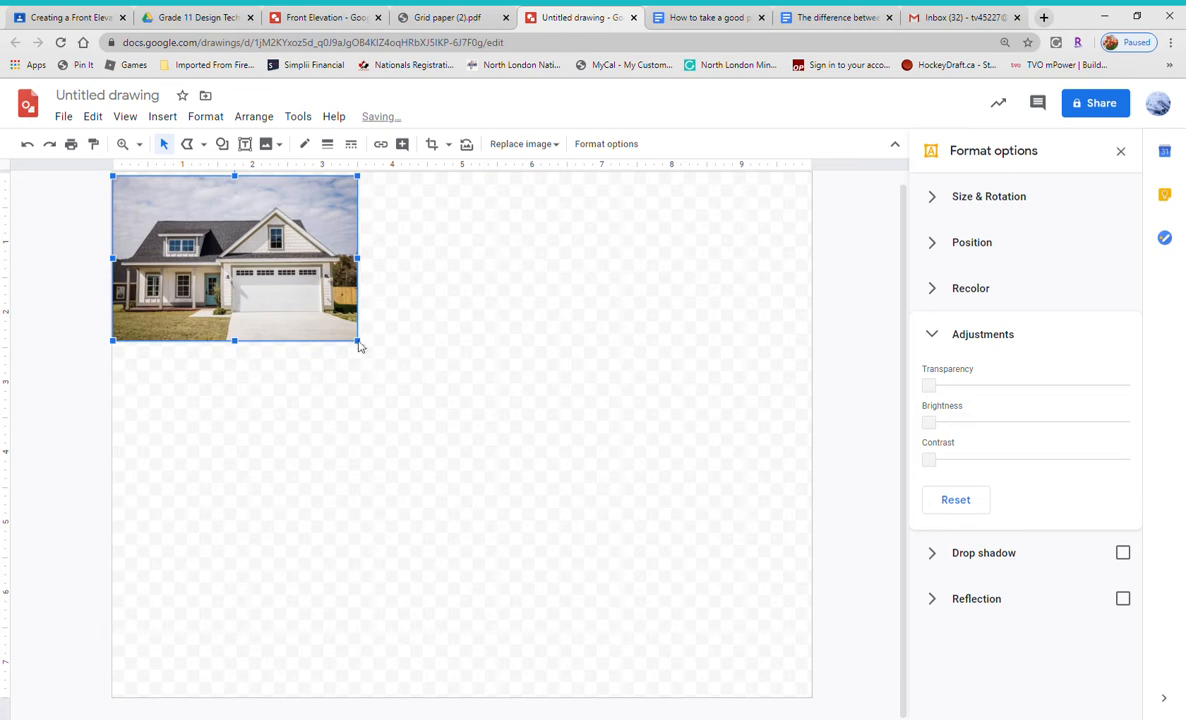
left_click_drag(360, 343, 818, 582)
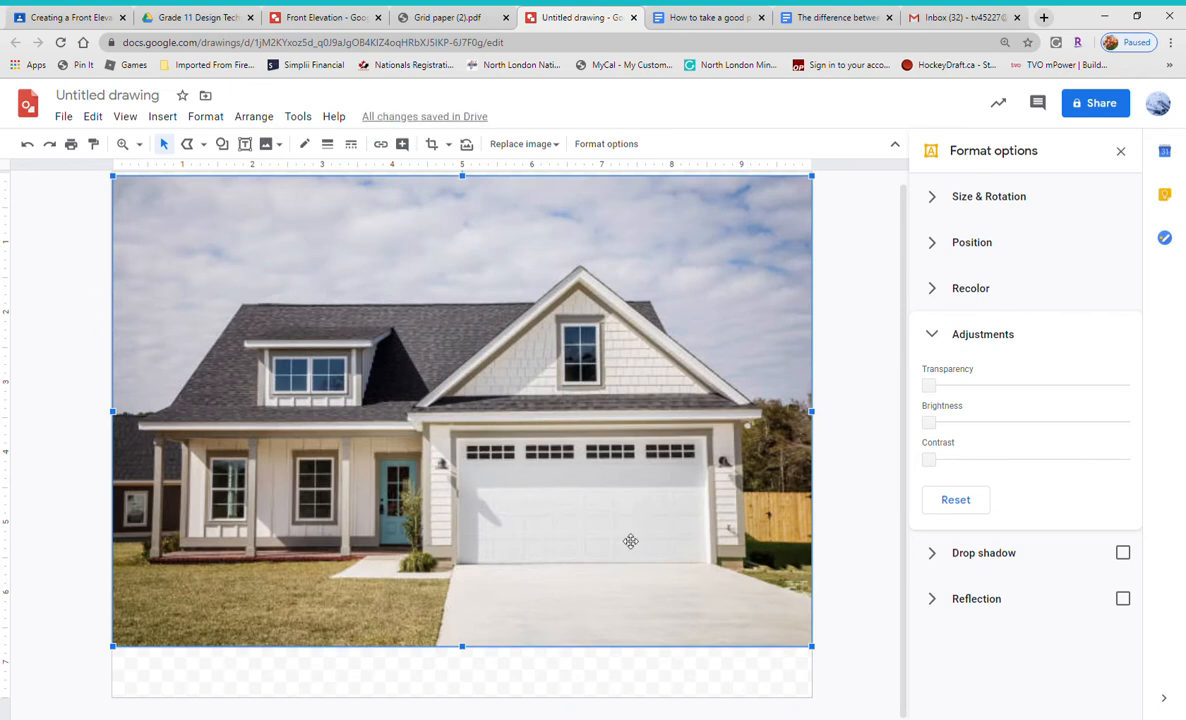
- Capture the grid paper PDF in landscape orientation as a screenshot and paste it into the untitled drawing
left_click(440, 17)
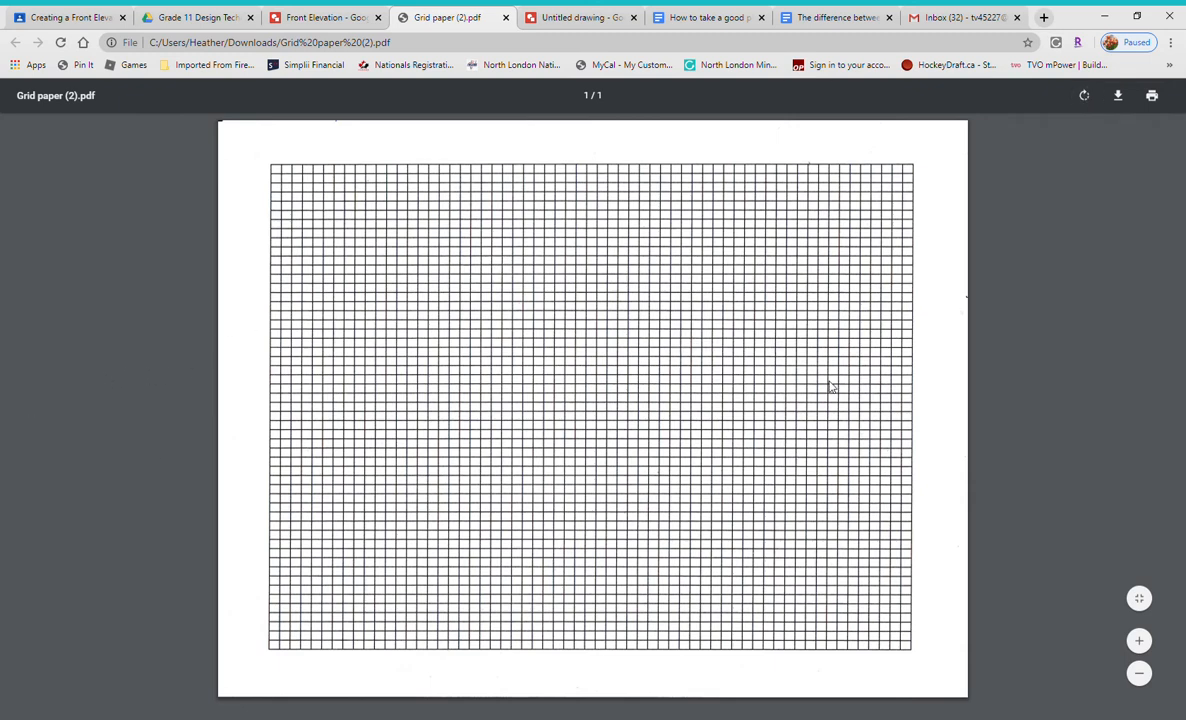
left_click(1087, 94)
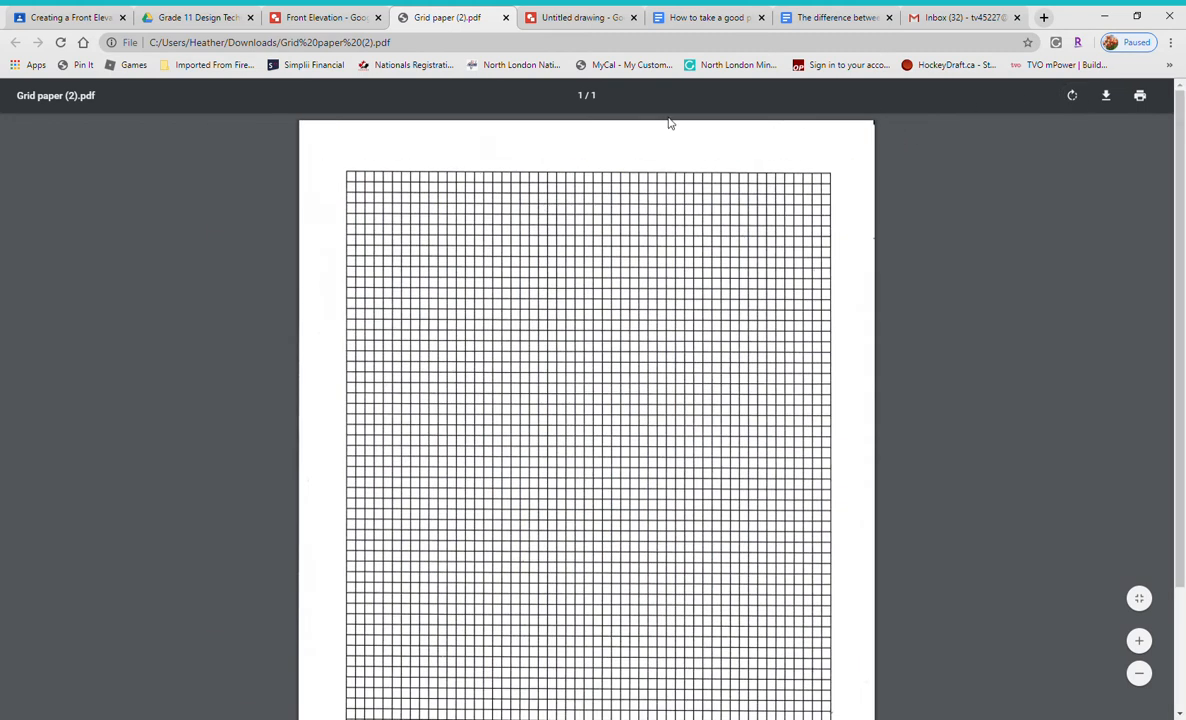
left_click(1076, 96)
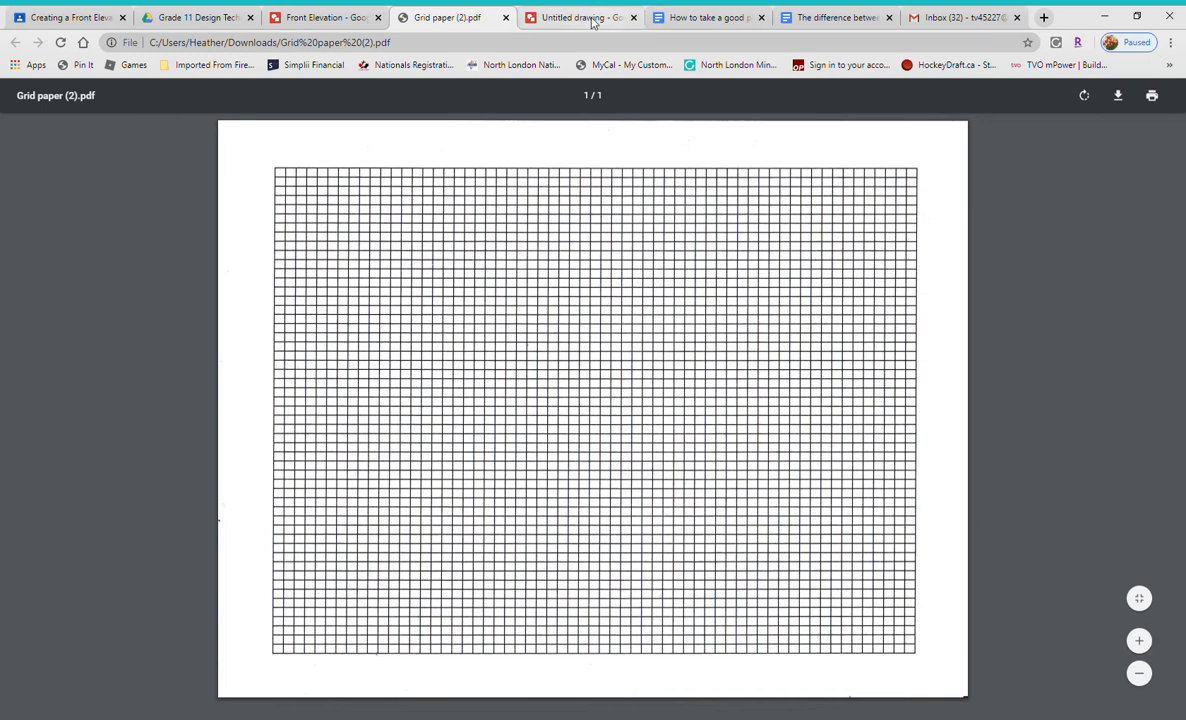
left_click(581, 20)
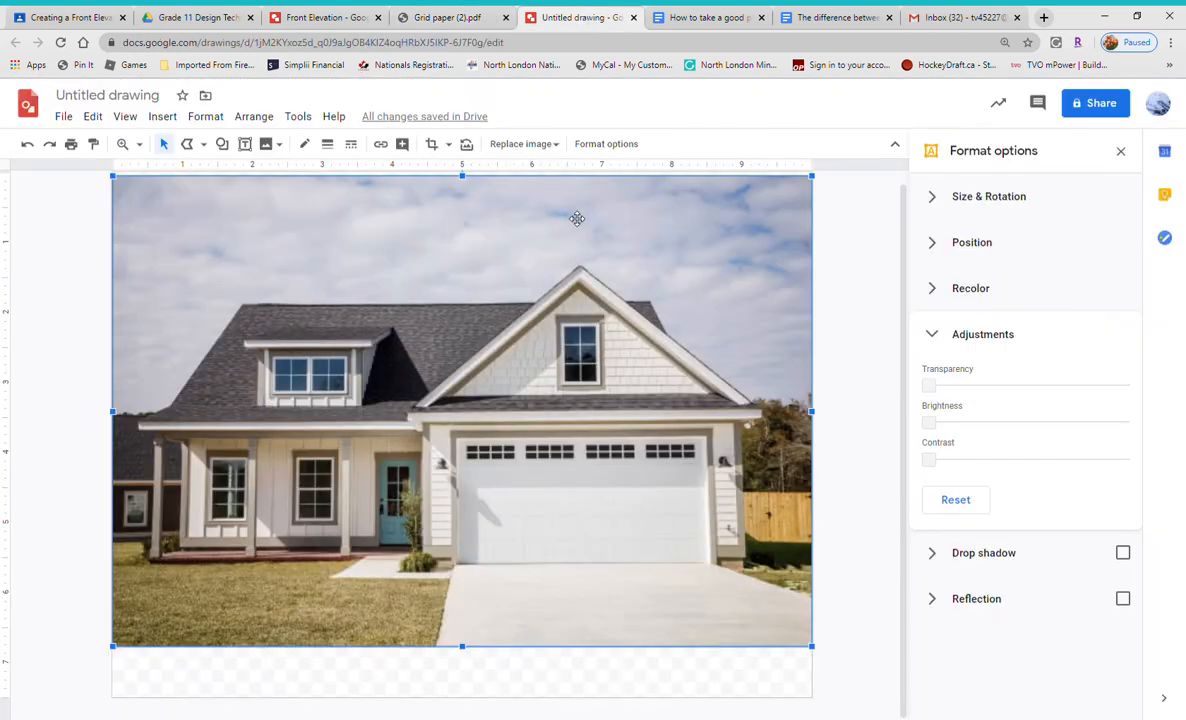
key("ctrl+v")
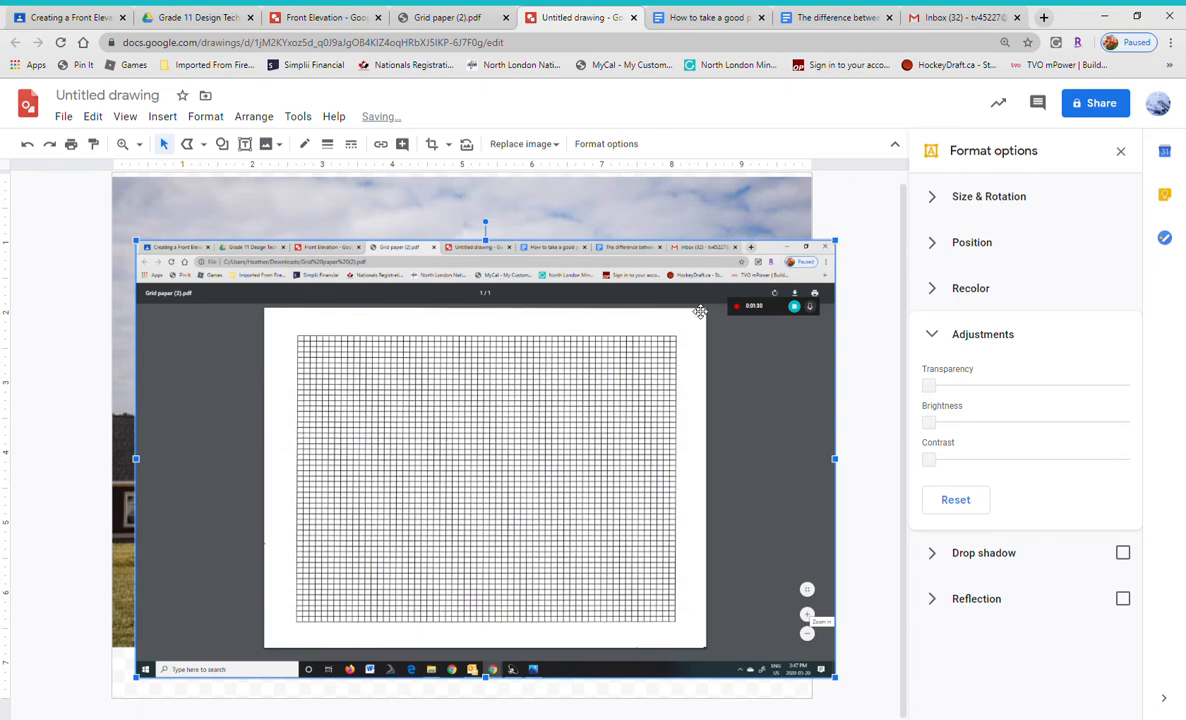
- Crop the pasted screenshot down to the grid alone, removing the browser window and the white page margins
right_click(591, 362)
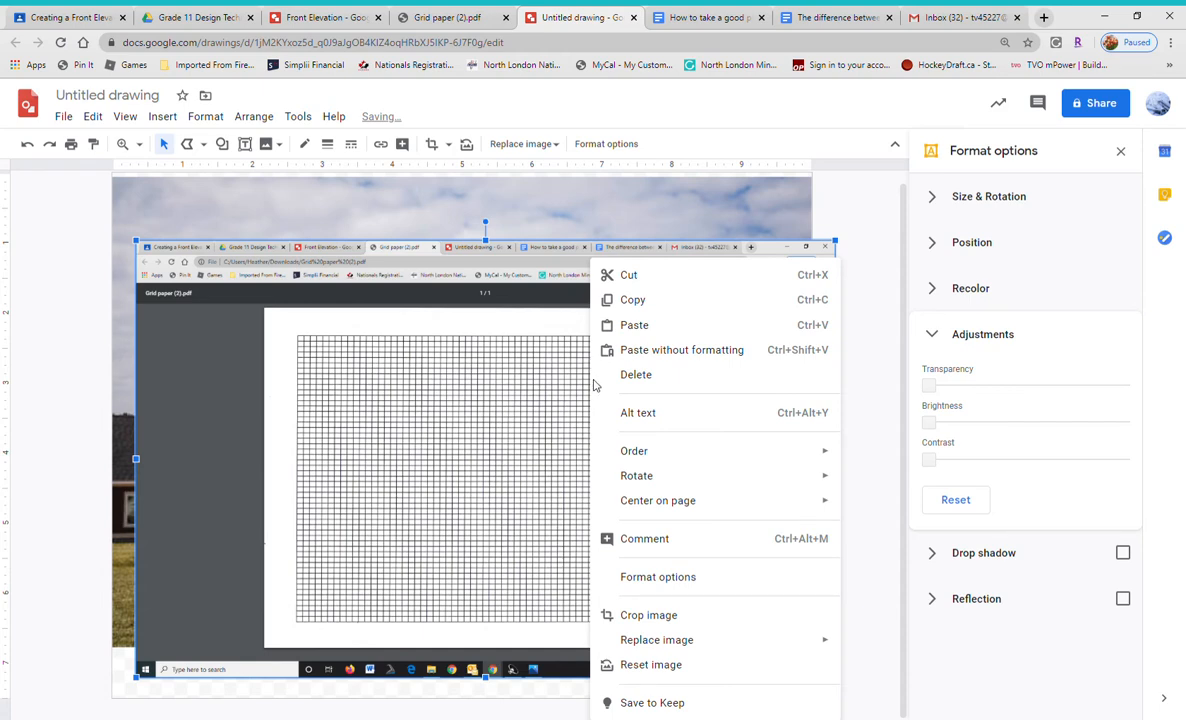
left_click(671, 625)
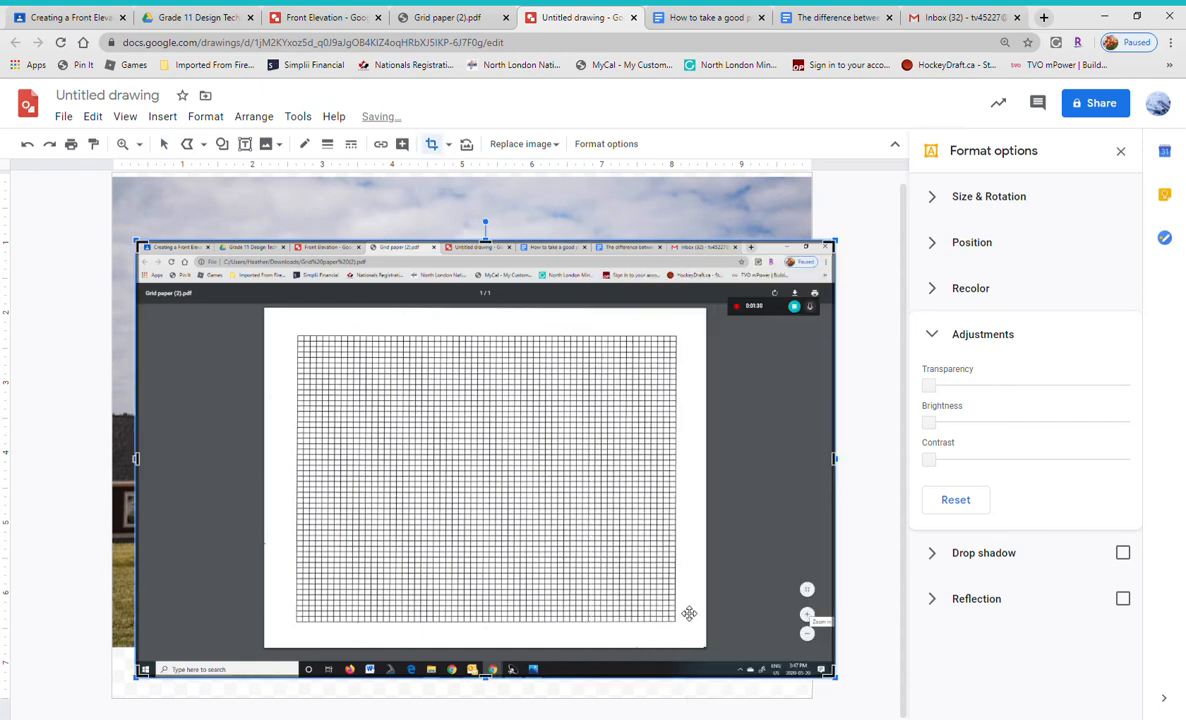
left_click_drag(838, 246, 680, 341)
left_click_drag(139, 680, 300, 625)
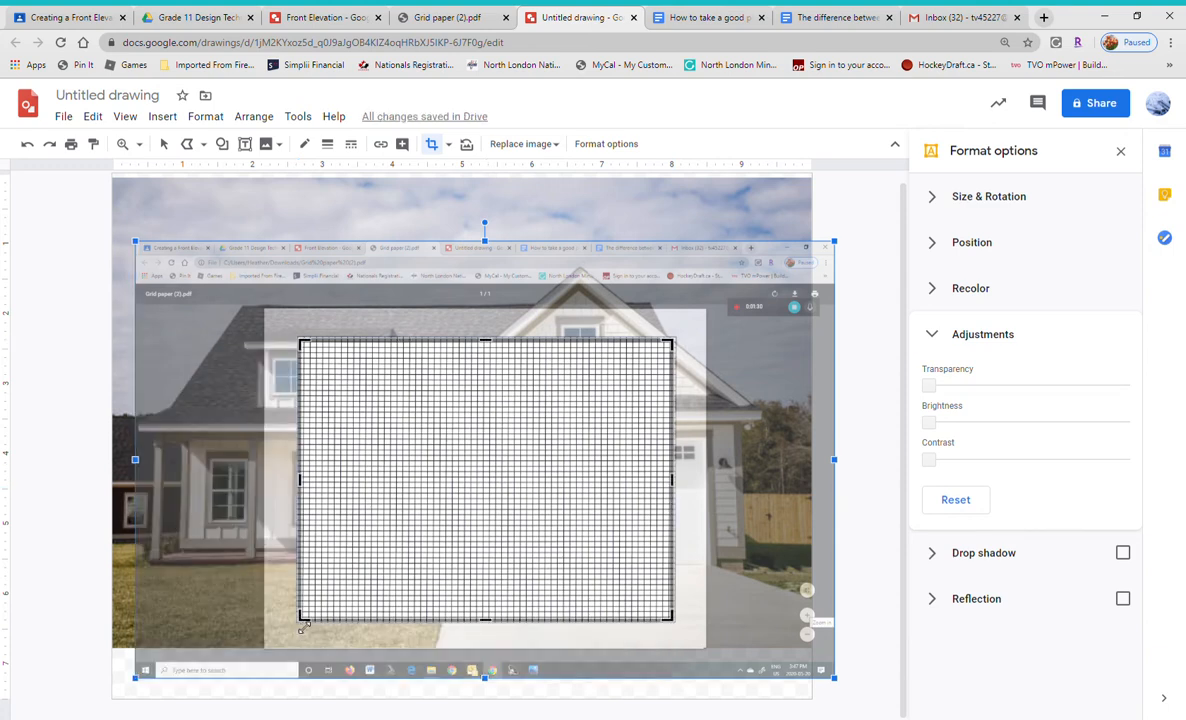
left_click(785, 521)
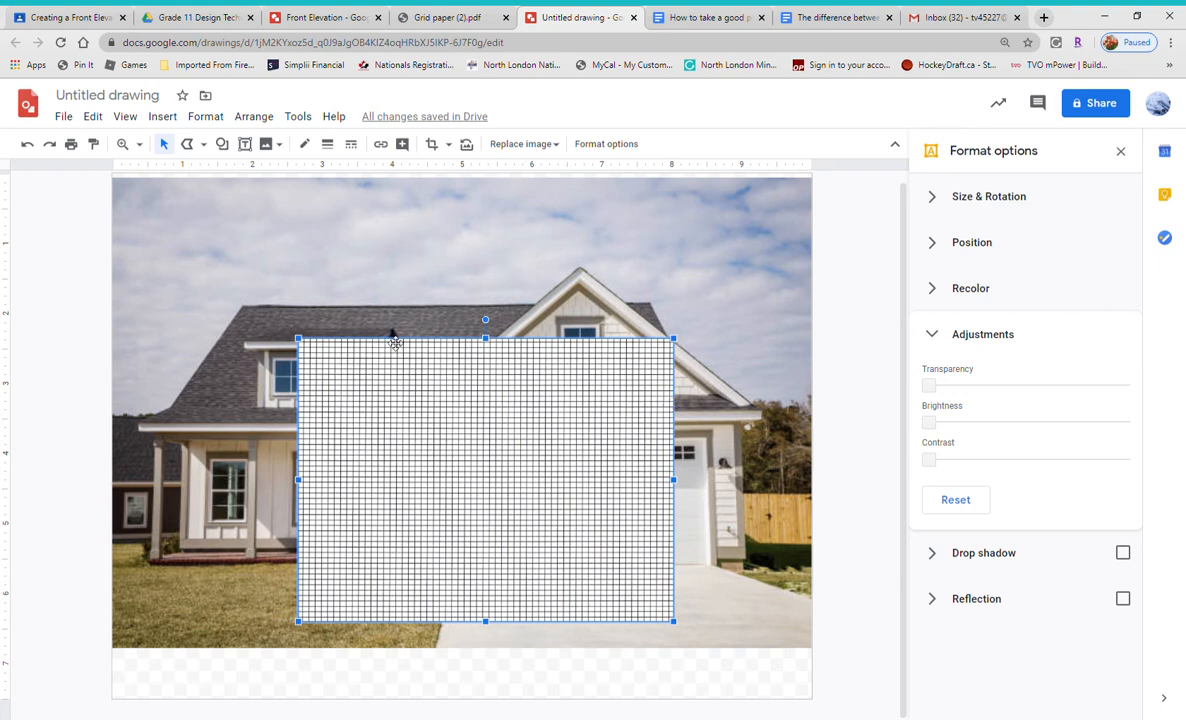
- Enlarge the grid image to cover the whole house photo and raise its transparency to slightly over half
left_click_drag(299, 340, 143, 175)
left_click_drag(766, 659, 813, 684)
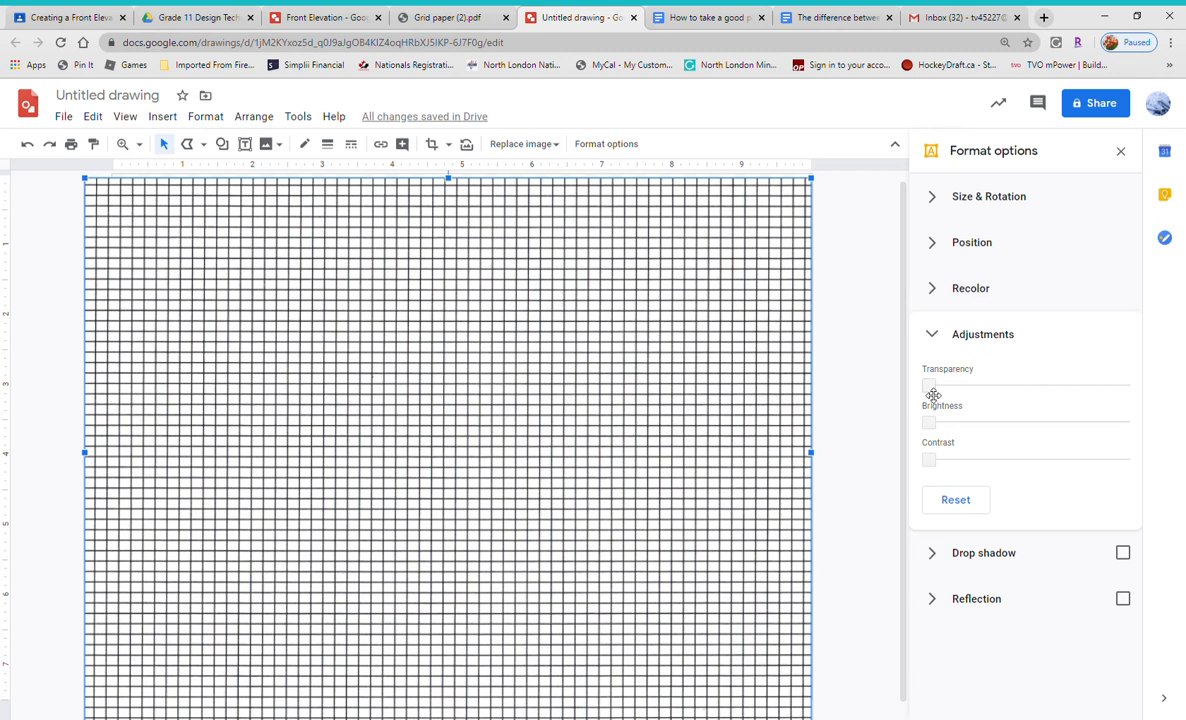
left_click(939, 340)
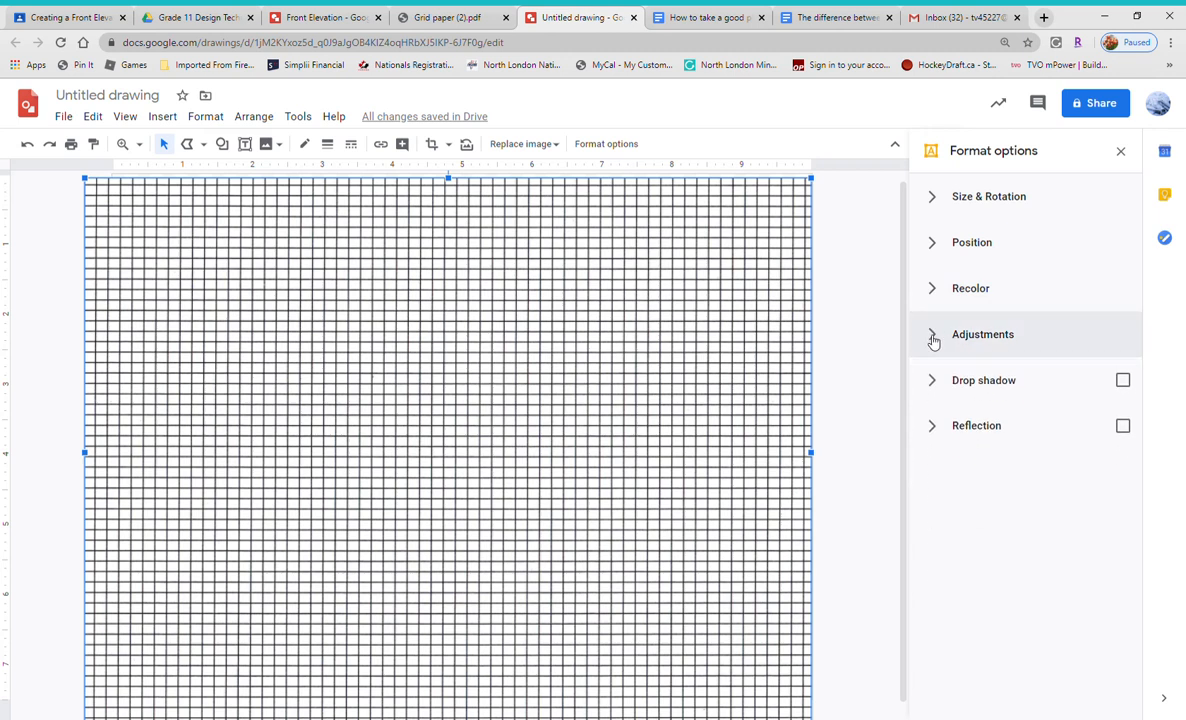
left_click(937, 336)
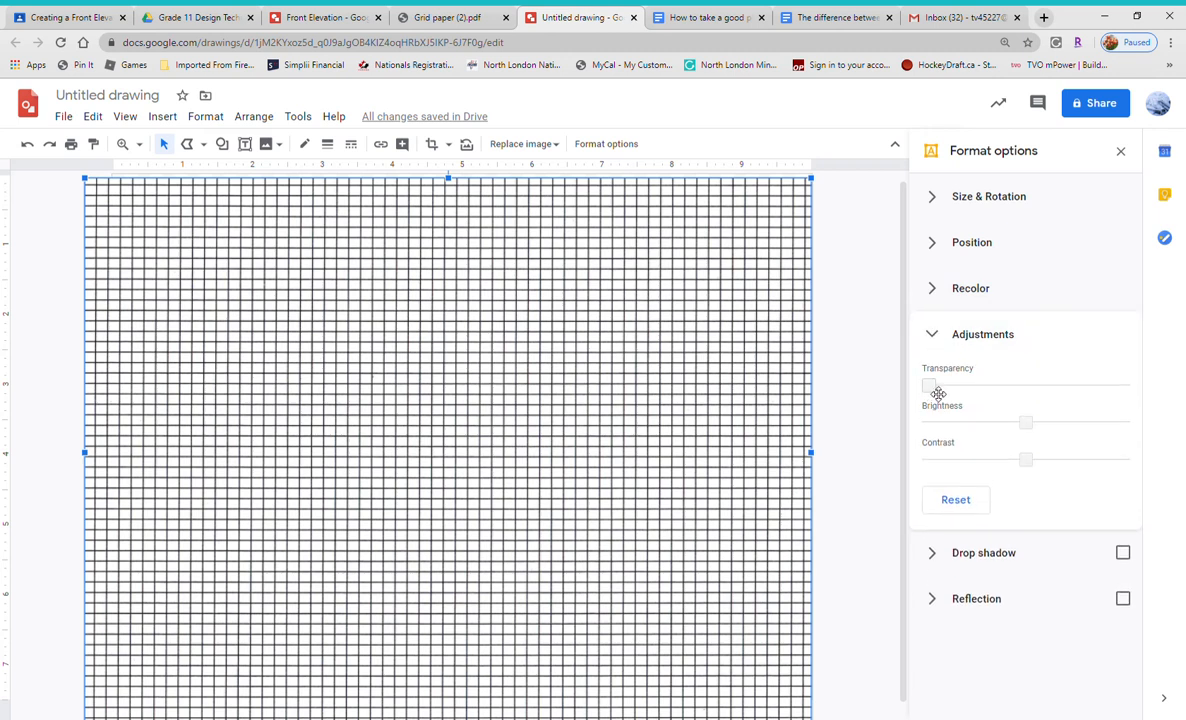
left_click_drag(955, 392, 1044, 399)
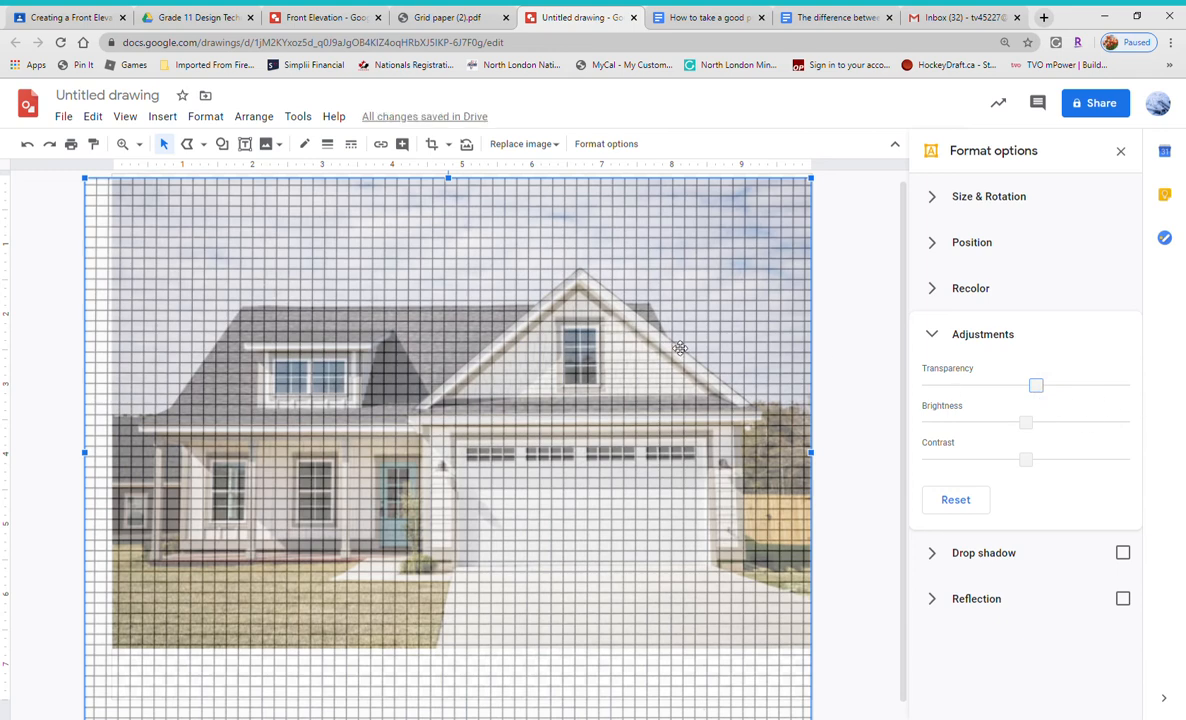
left_click(225, 146)
mouse_move(244, 176)
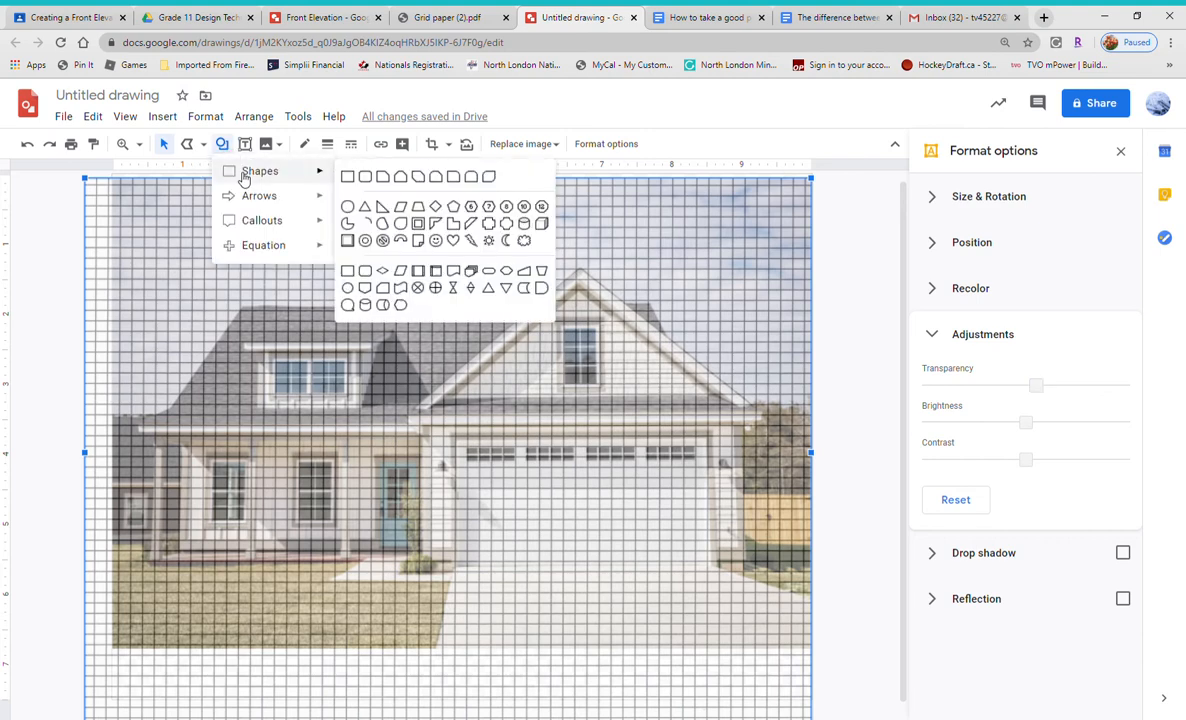
left_click(352, 178)
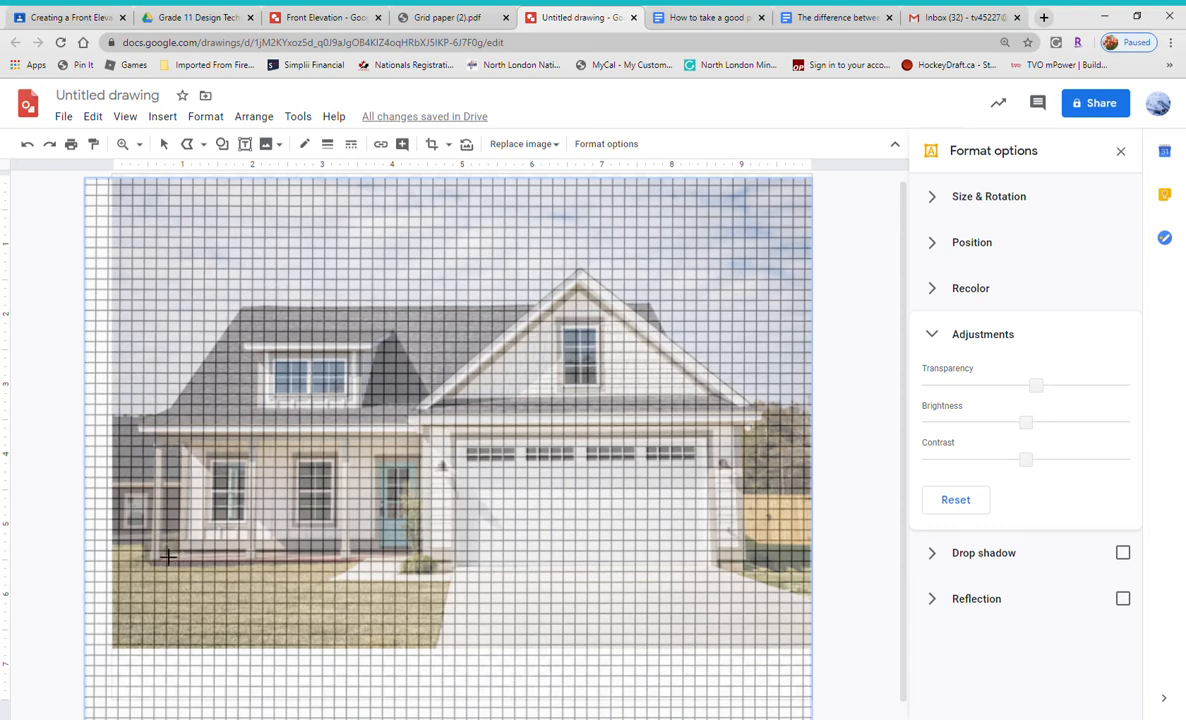
left_click(222, 144)
mouse_move(275, 171)
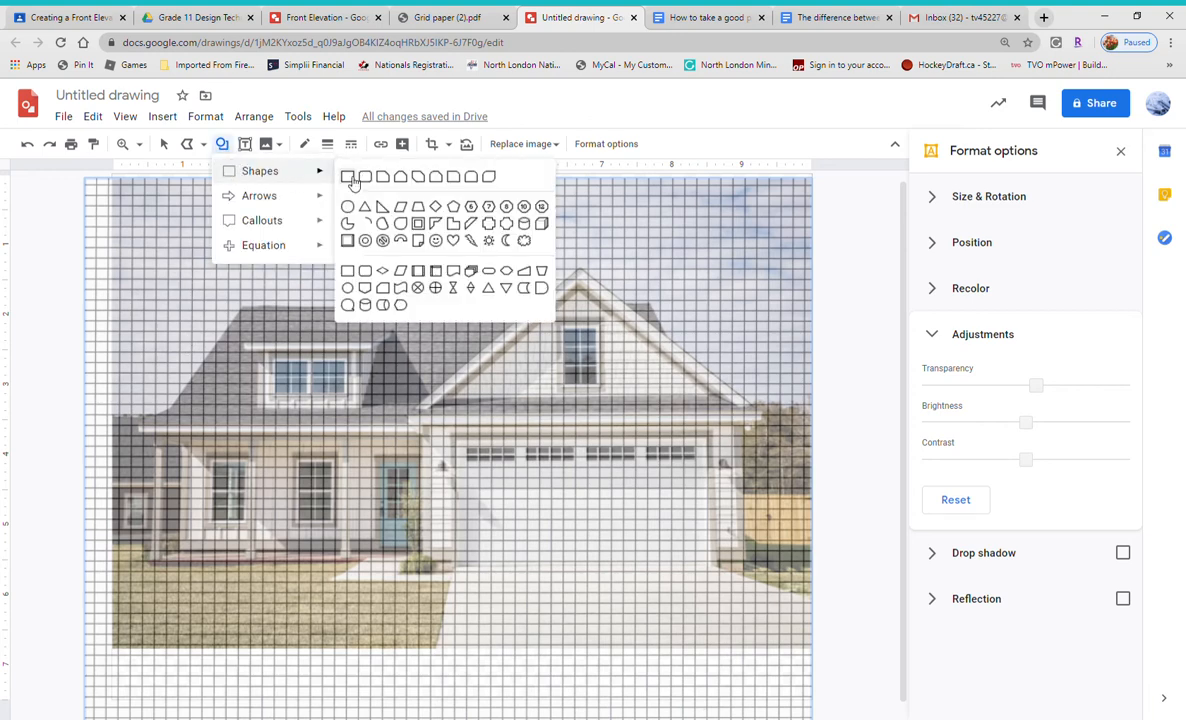
left_click(349, 178)
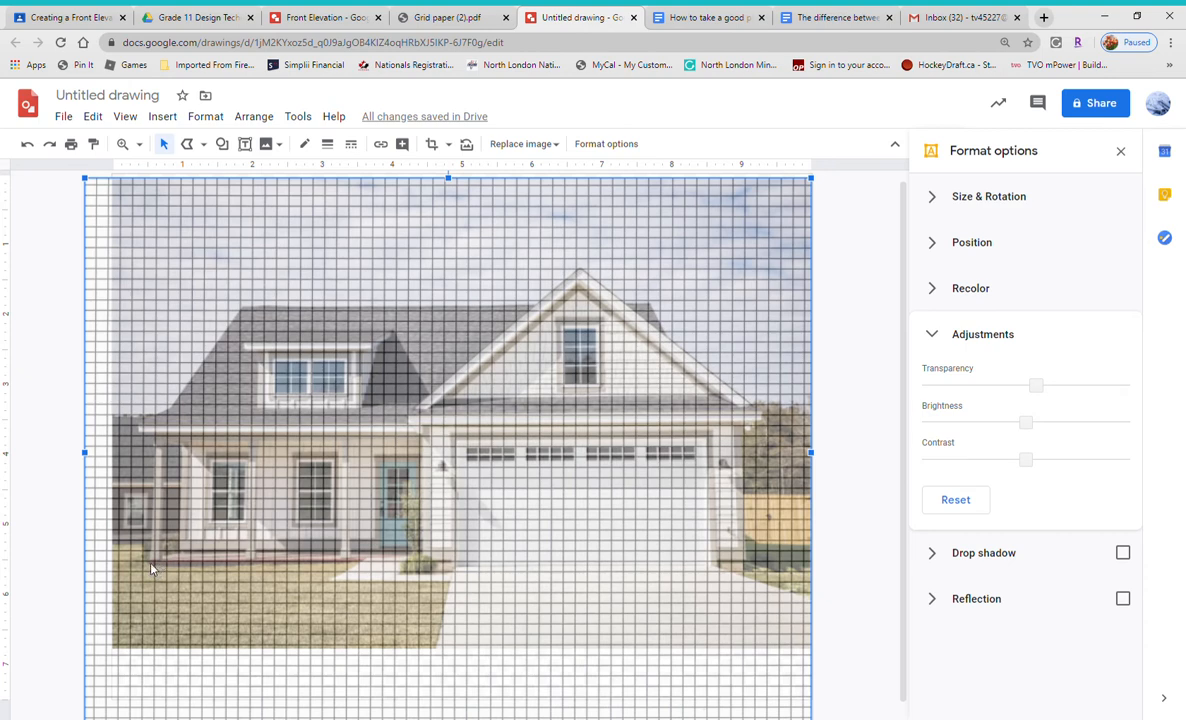
- Draw a rectangle with transparent fill and stretch it to outline the house's main wall from the ground to the eaves, spanning porch and garage
left_click(222, 144)
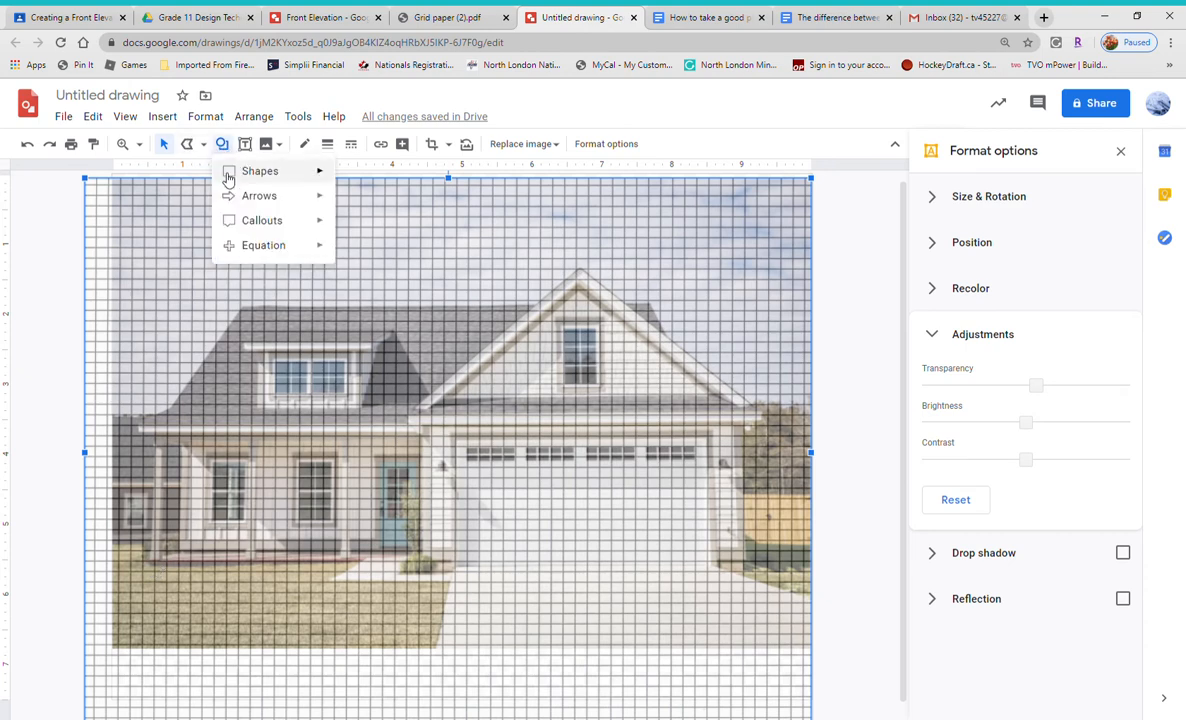
mouse_move(237, 175)
left_click(347, 176)
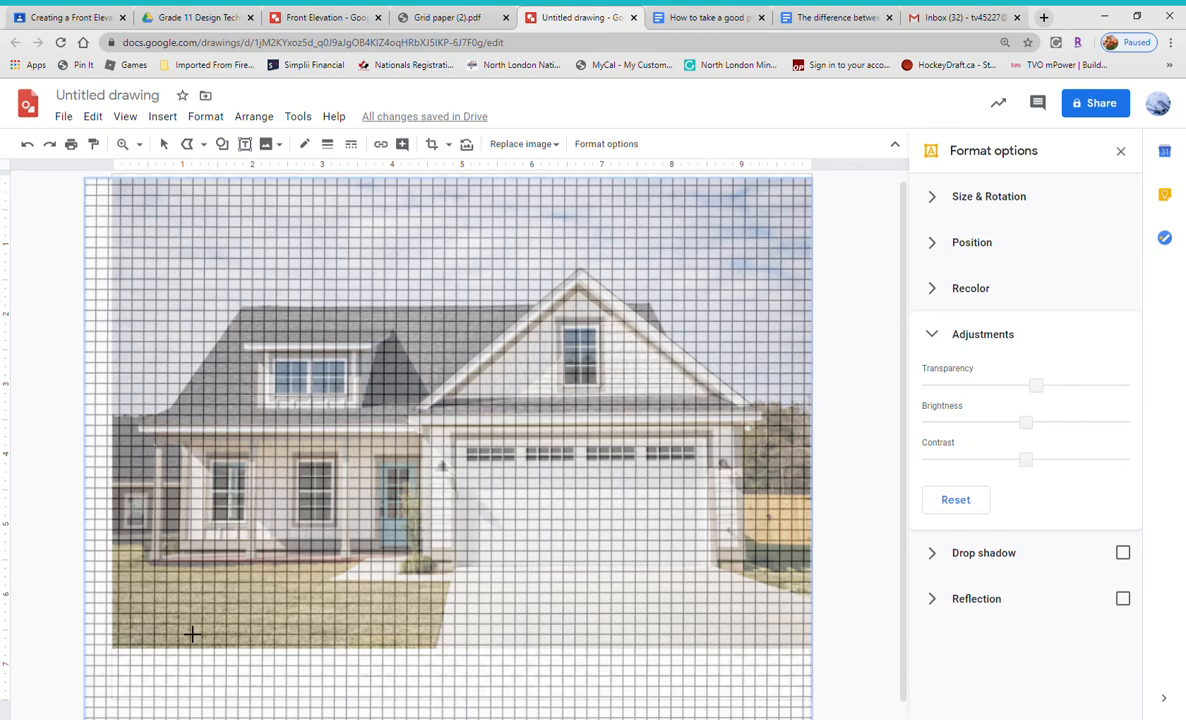
left_click_drag(225, 644, 151, 569)
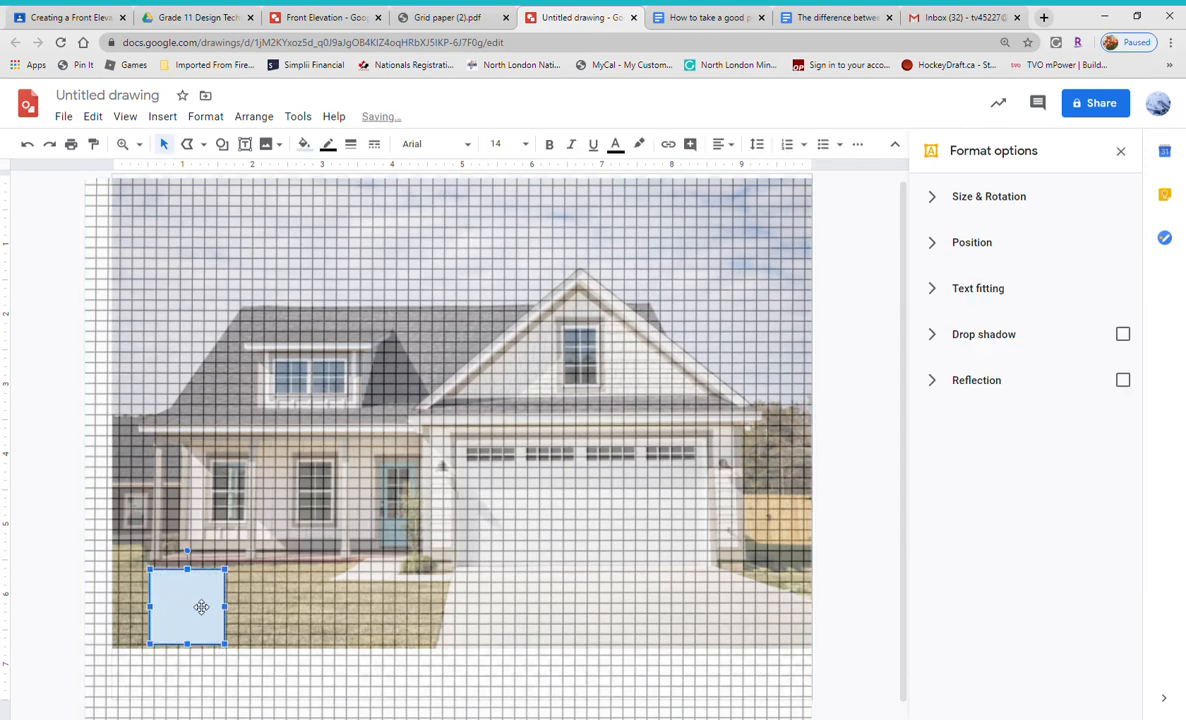
left_click(305, 145)
left_click(316, 204)
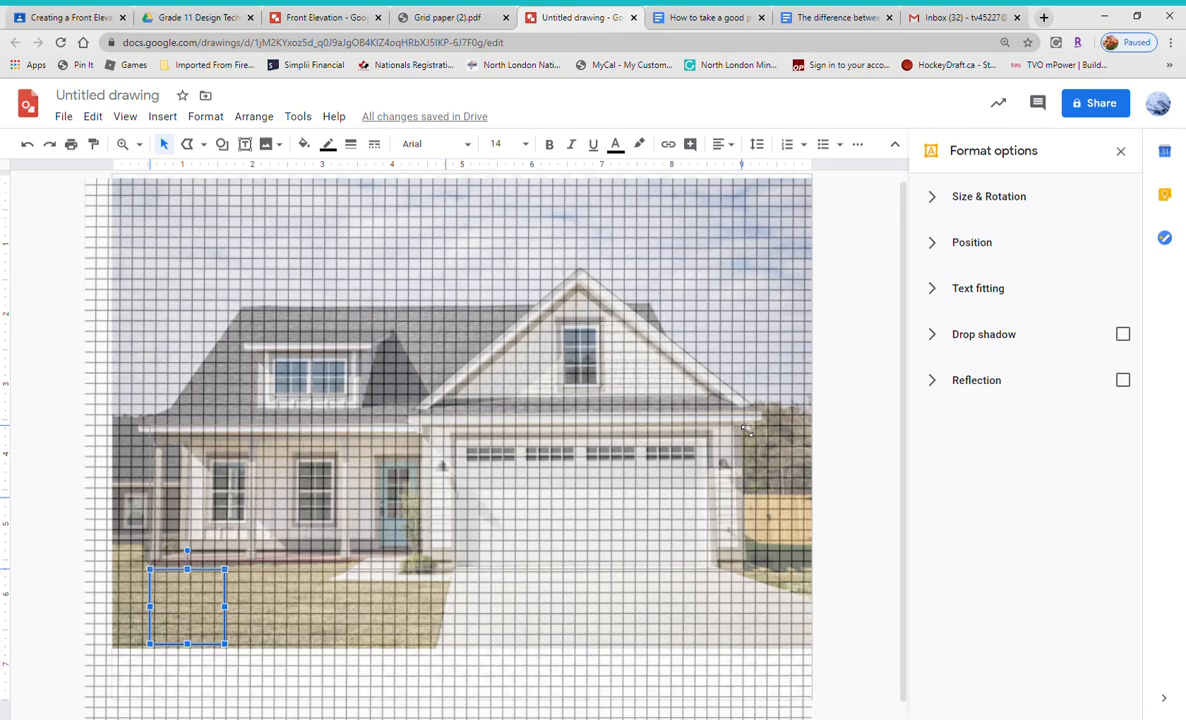
left_click_drag(745, 430, 742, 427)
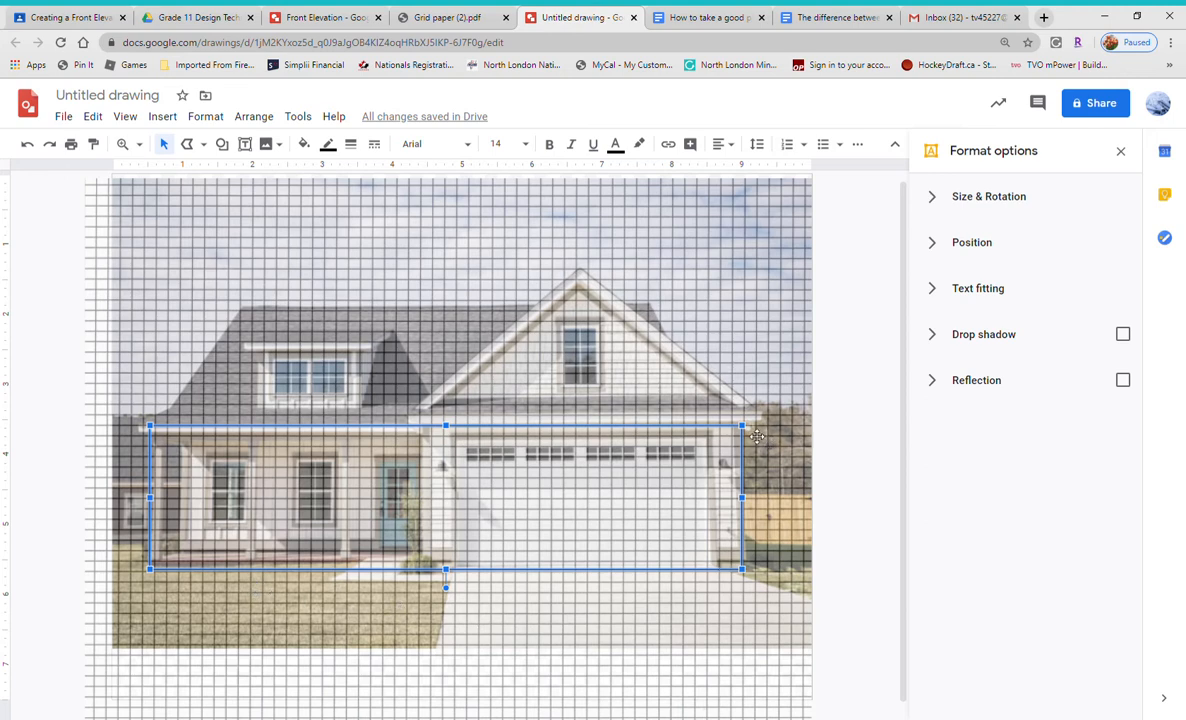
- Draw a second unfilled rectangle around the roof area, from the eaves up to the gable peak and across the full roof overhang
left_click(222, 147)
mouse_move(243, 177)
left_click(358, 185)
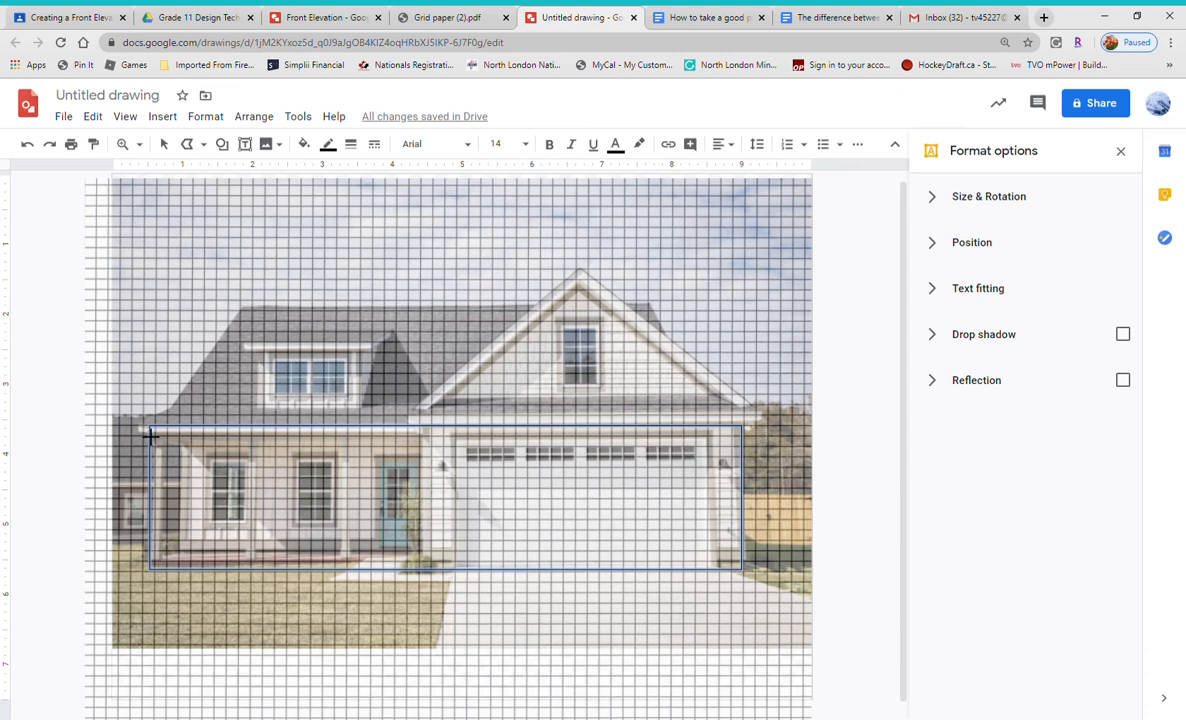
mouse_move(149, 436)
left_mouse_down()
mouse_move(213, 499)
mouse_move(224, 443)
mouse_move(487, 304)
mouse_move(717, 304)
mouse_move(583, 272)
mouse_move(690, 276)
mouse_move(767, 302)
mouse_move(767, 269)
left_mouse_up()
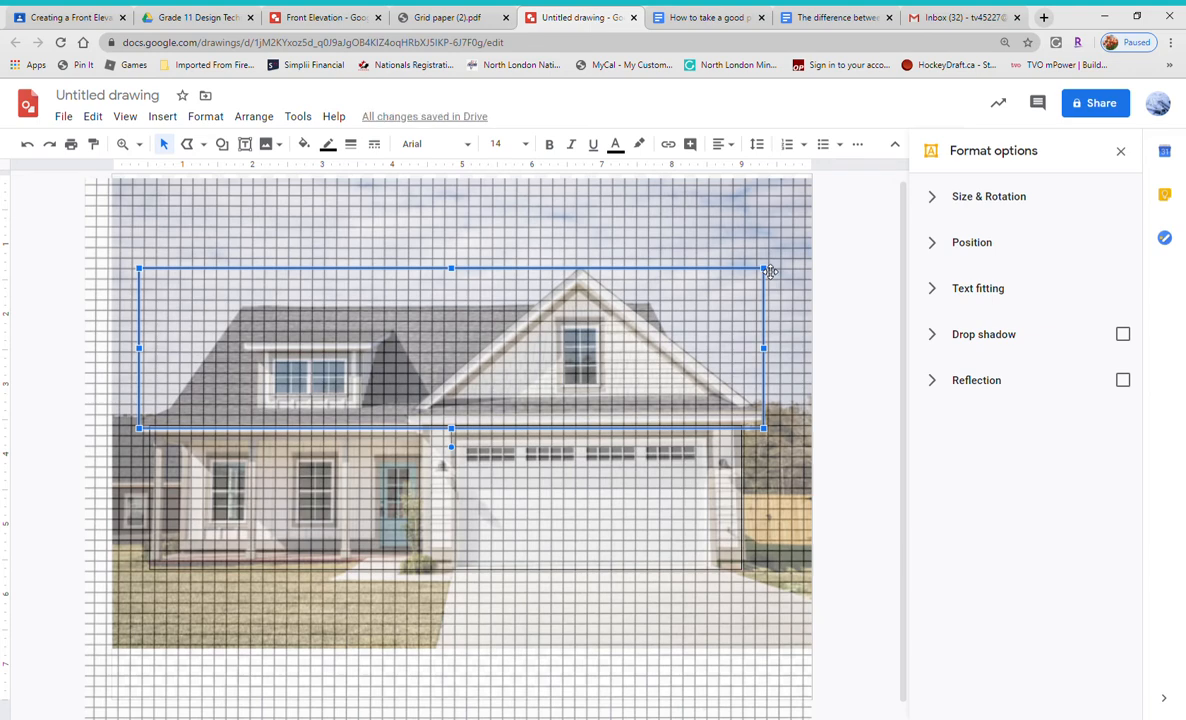
key("Escape")
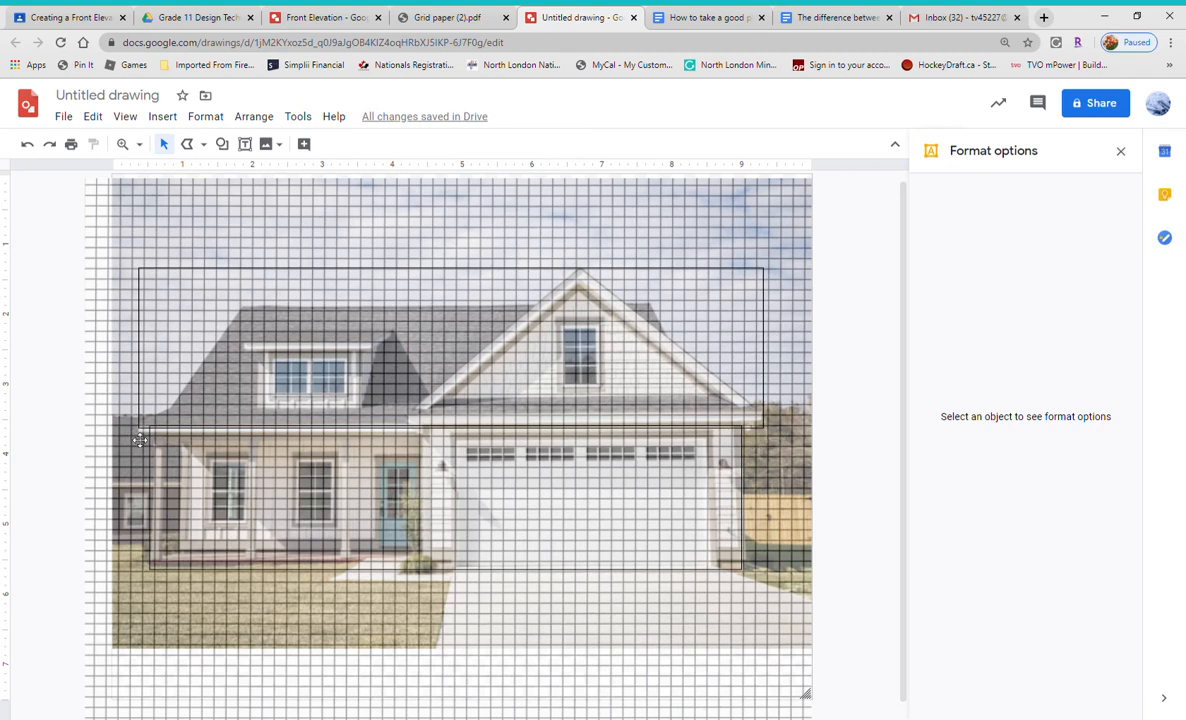
- Move the roof rectangle slightly up and to the left so its lower edge lines up with the wall rectangle's upper edge
left_click(371, 276)
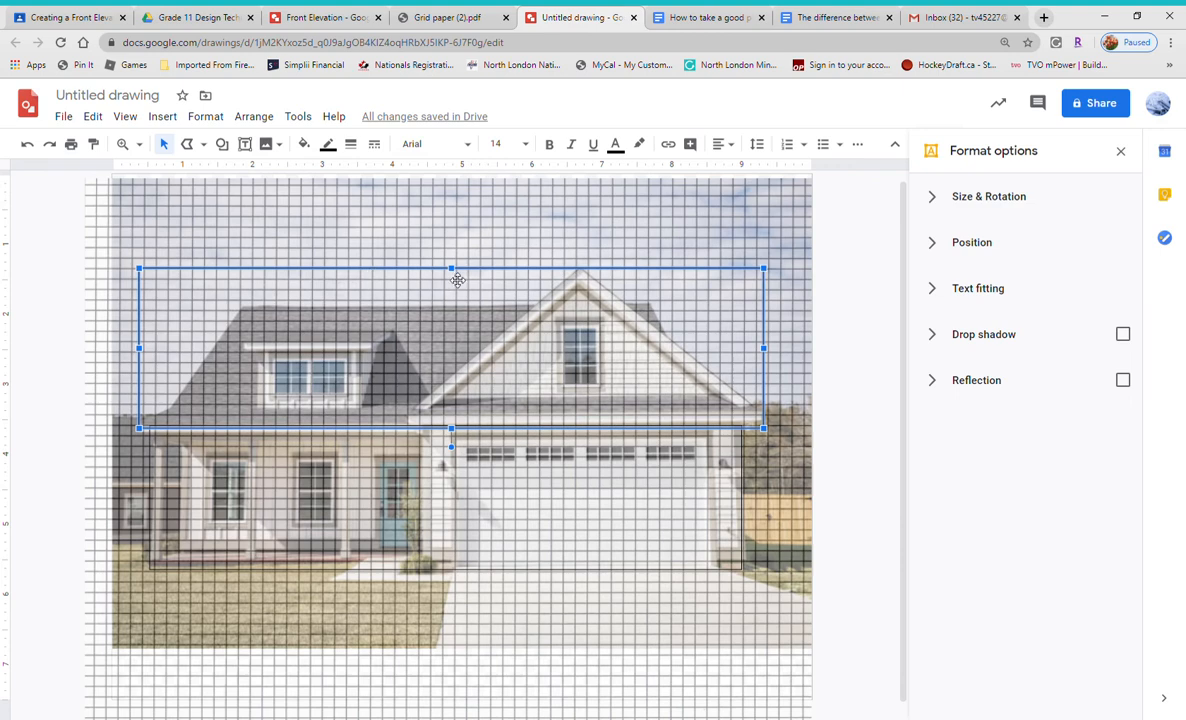
mouse_move(457, 280)
left_mouse_down()
mouse_move(455, 252)
mouse_move(452, 277)
left_mouse_up()
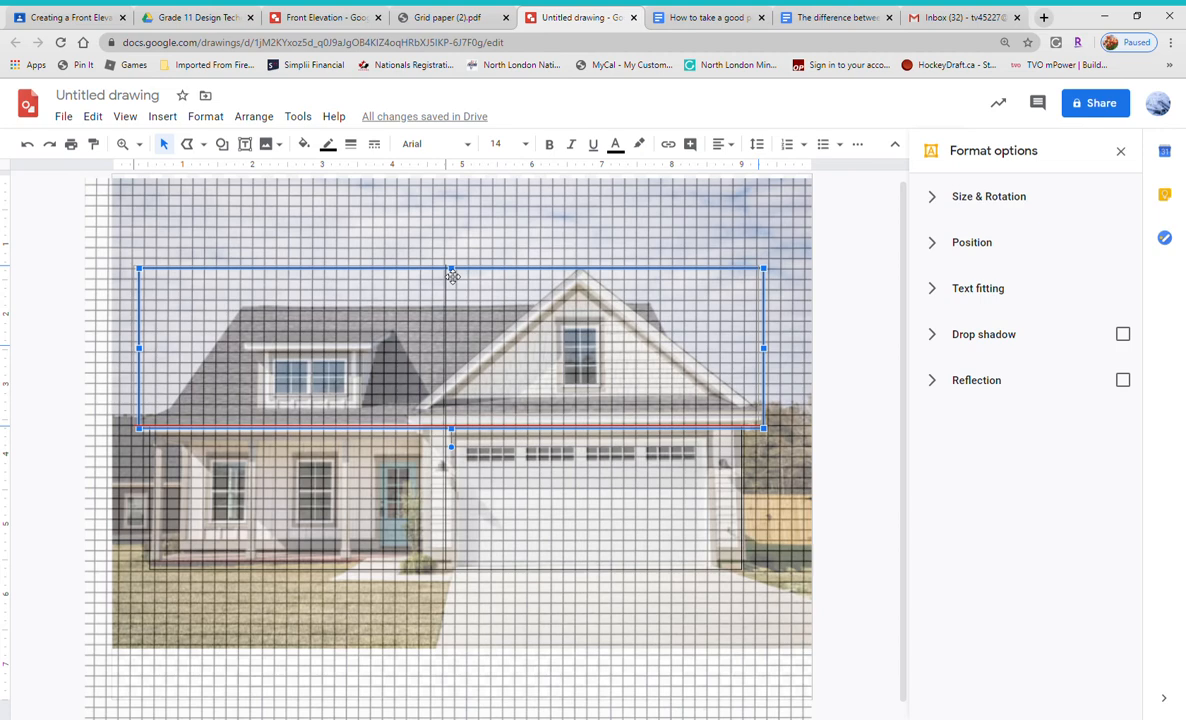
left_click_drag(452, 277, 452, 277)
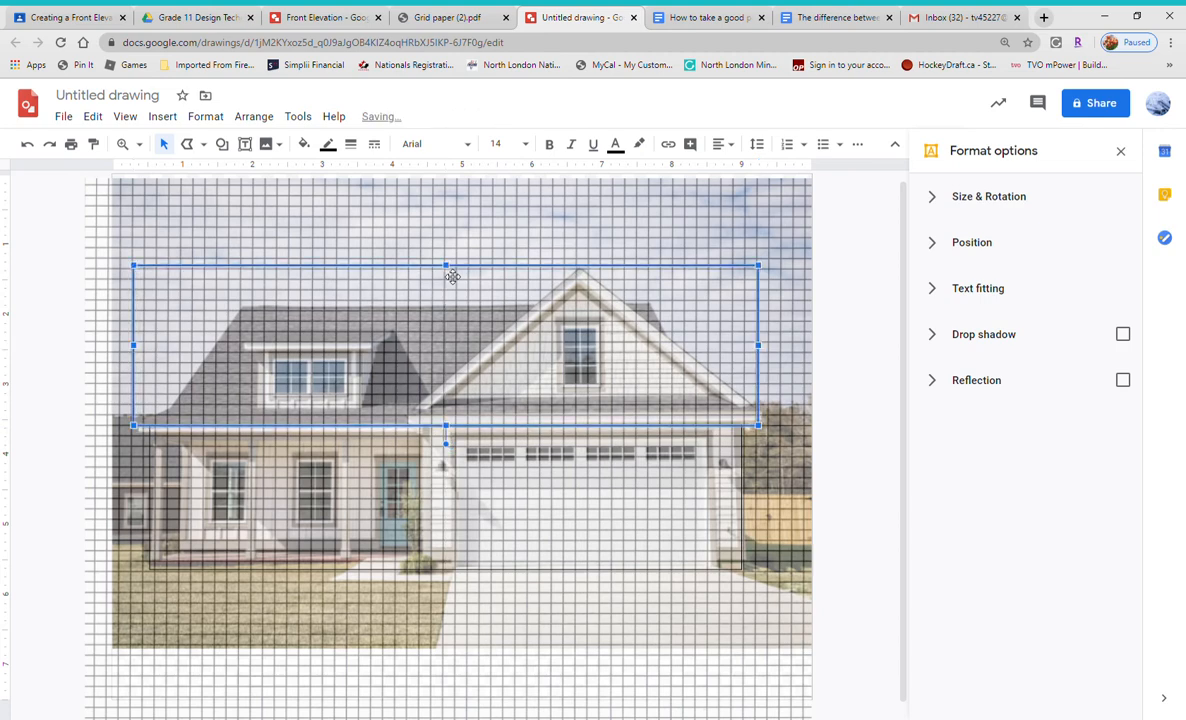
key("Escape")
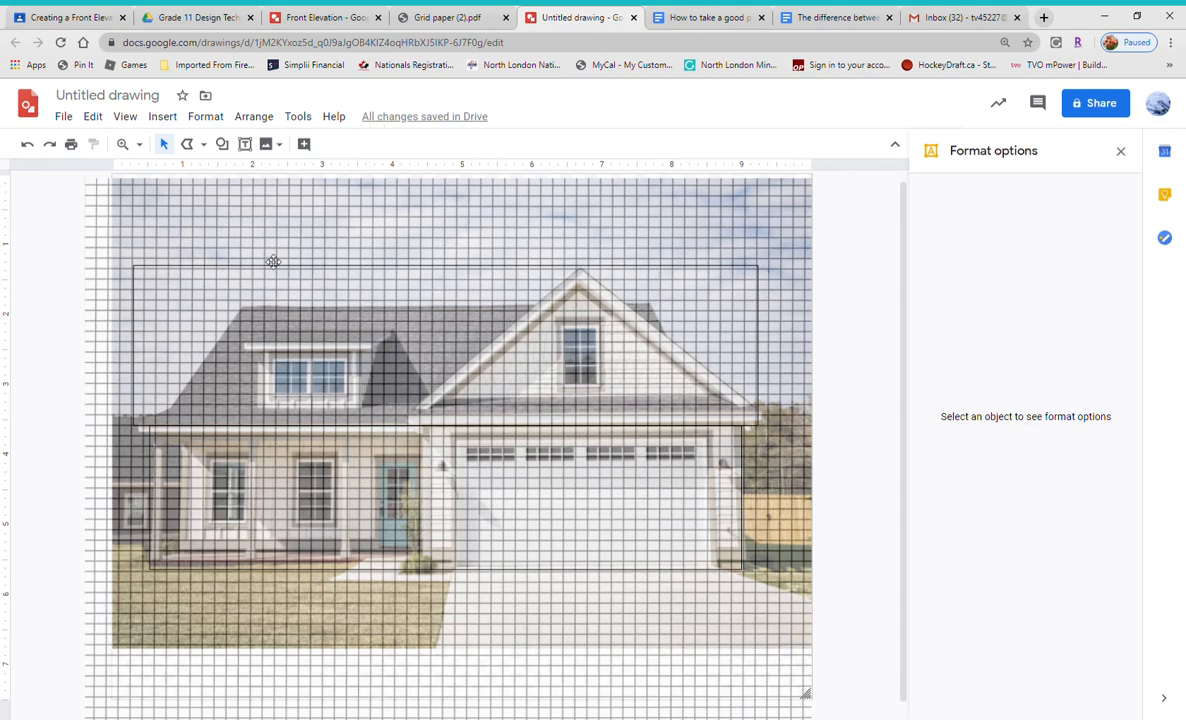
- Set the outline weight of both the roof rectangle and the main wall rectangle to 3px
left_click(323, 272)
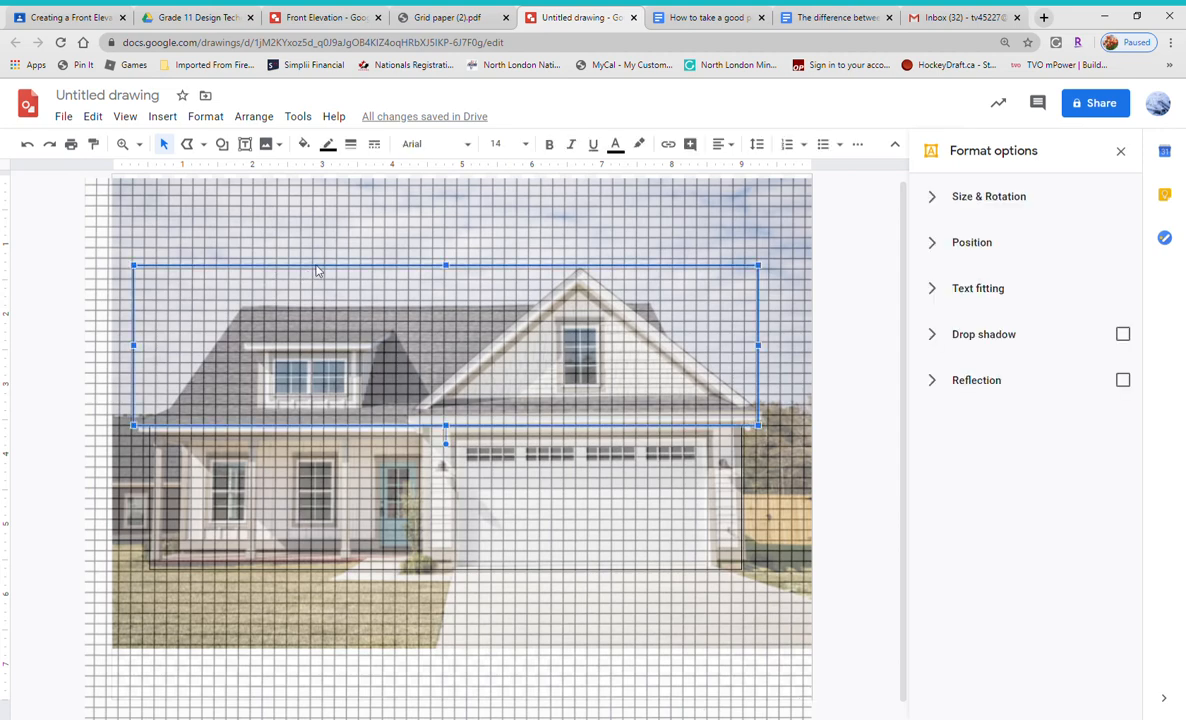
left_click(156, 531, "shift")
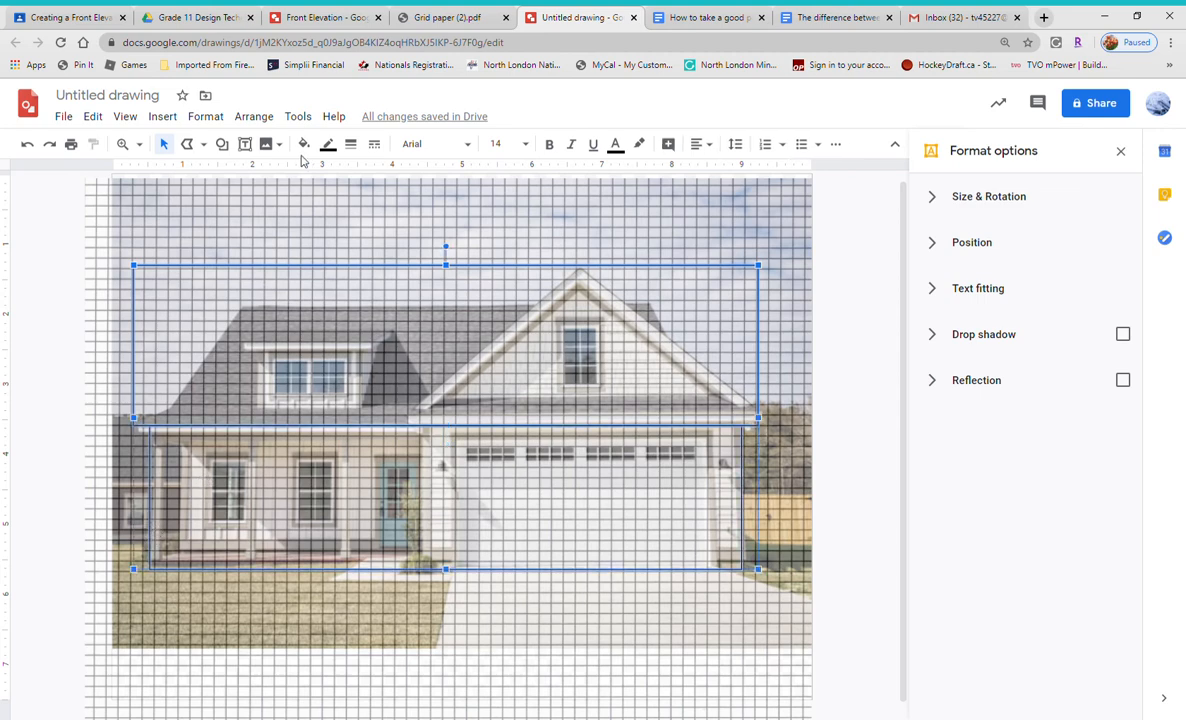
left_click(350, 144)
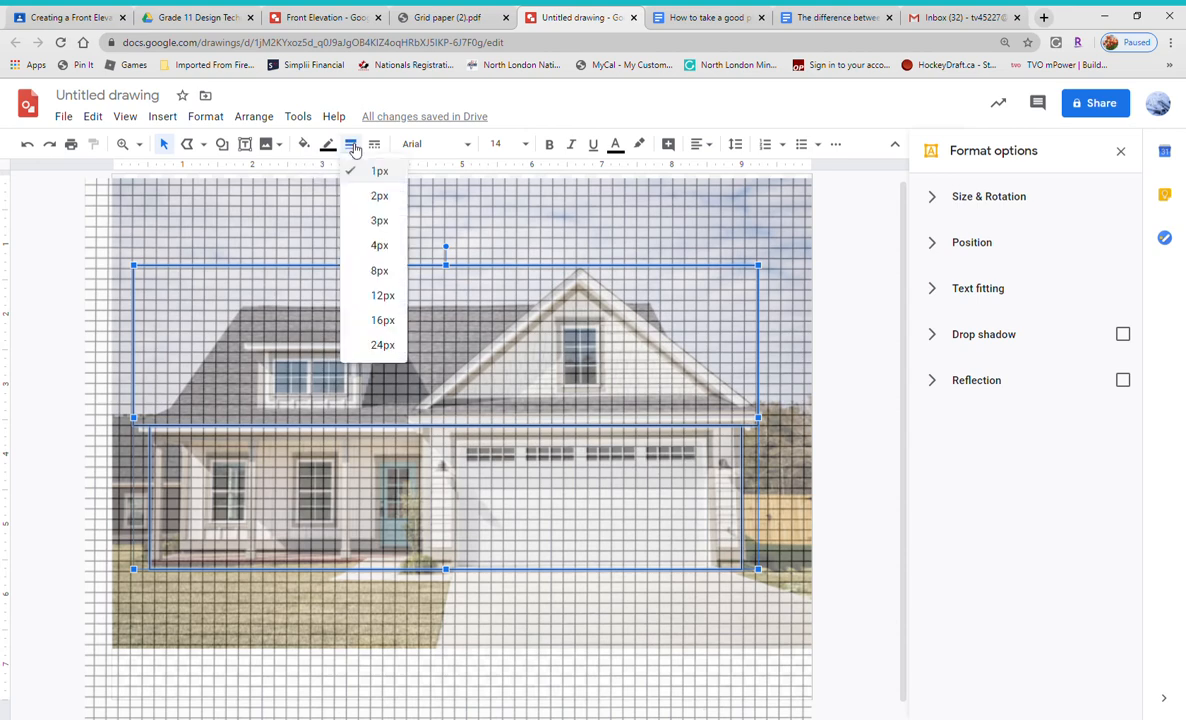
left_click(362, 222)
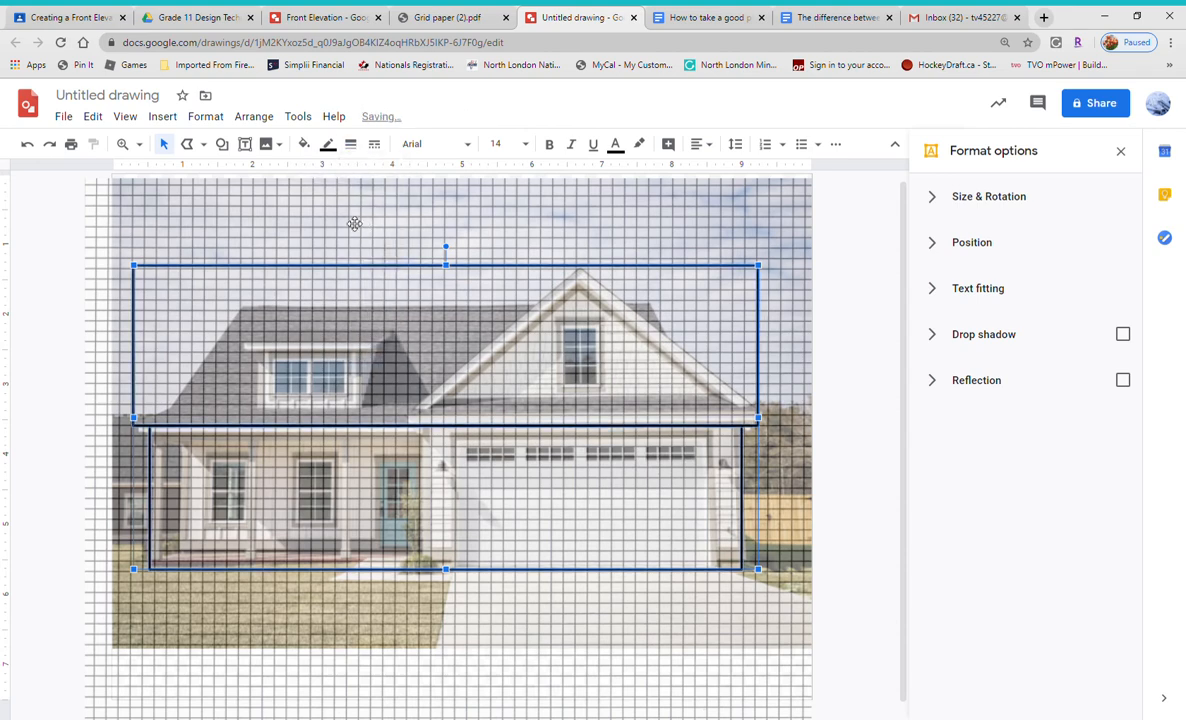
key("Escape")
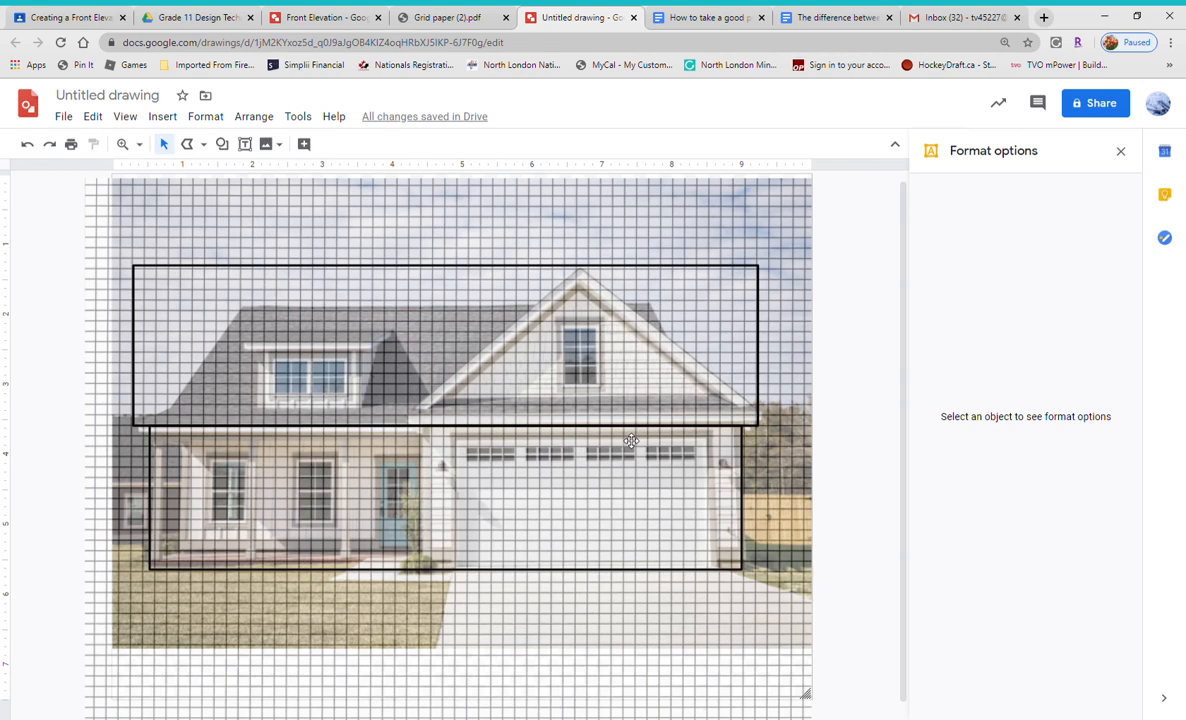
- Draw a rectangle with transparent fill around the roof dormer and resize it to fit the dormer's front face
left_click(224, 146)
mouse_move(220, 168)
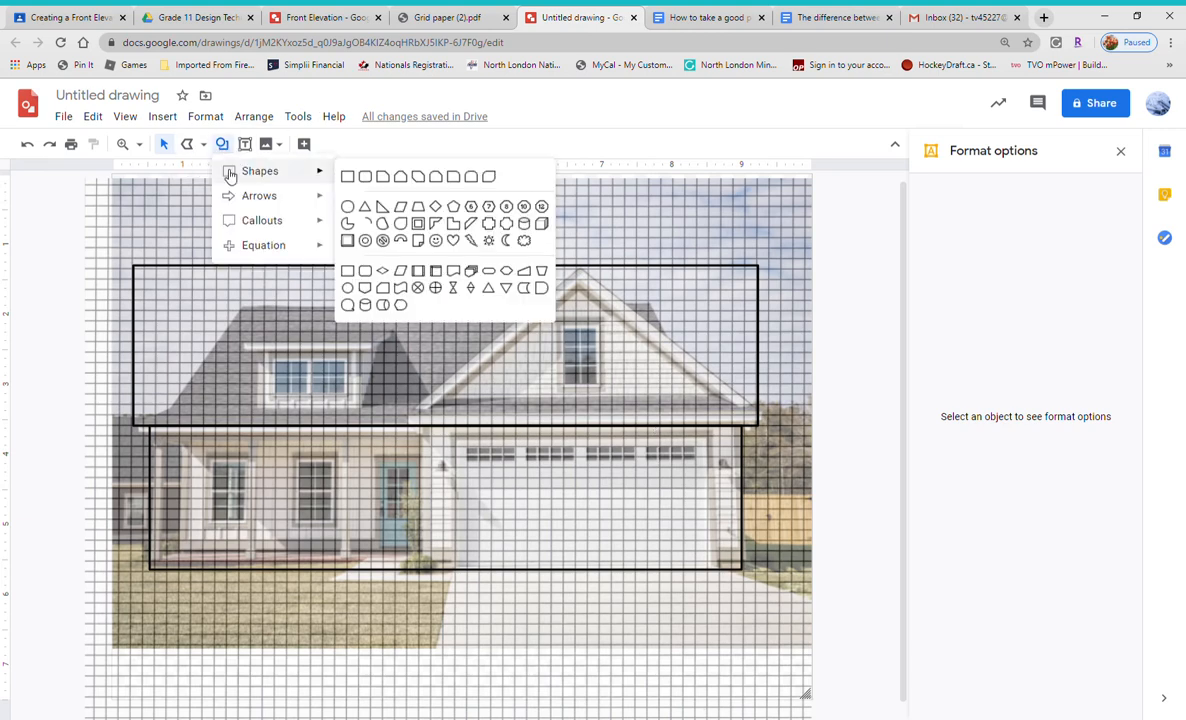
left_click(348, 177)
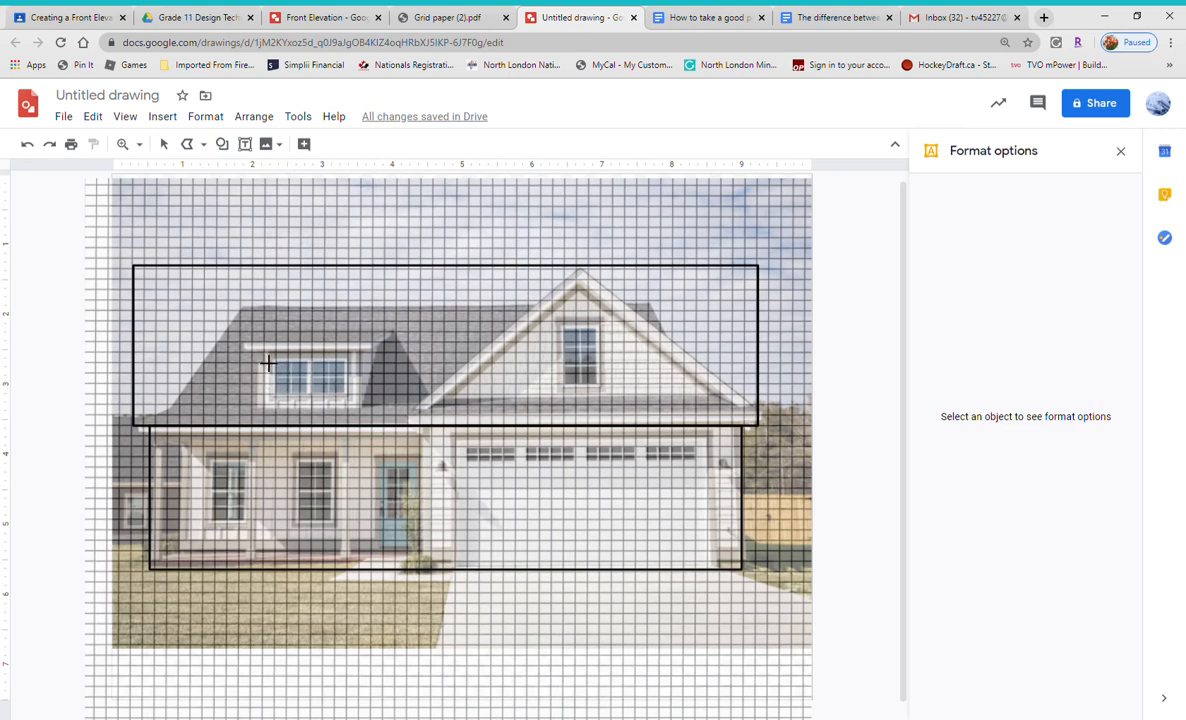
left_click_drag(257, 351, 333, 427)
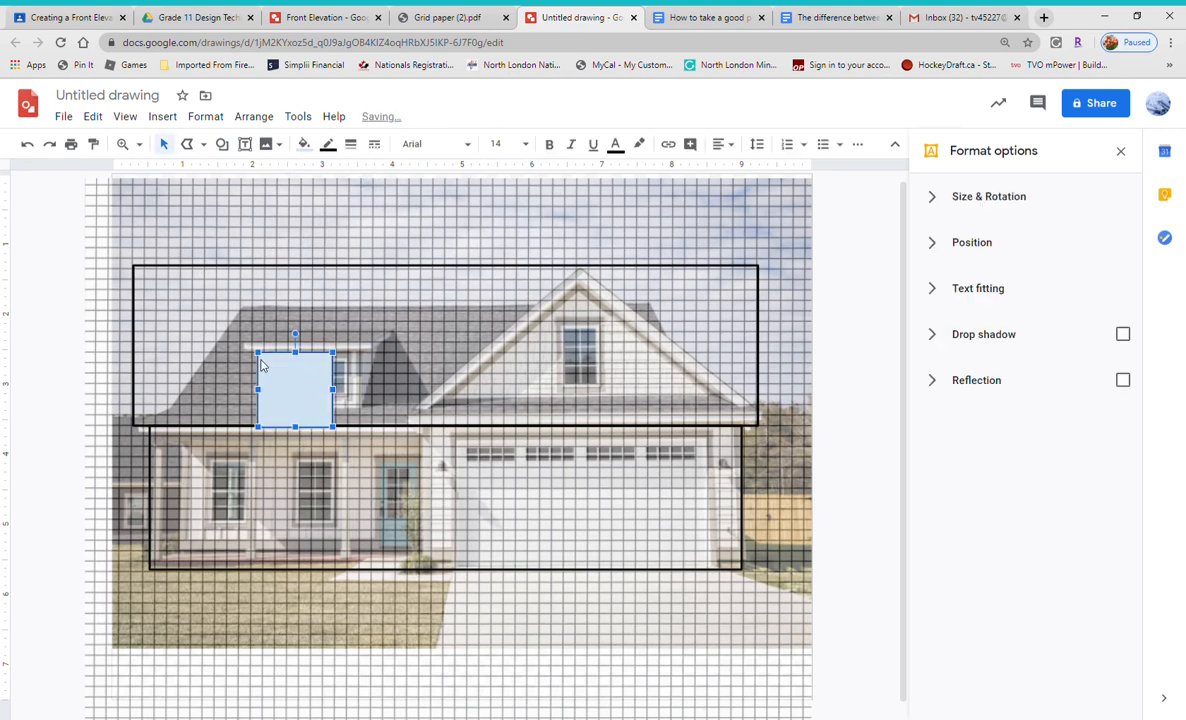
left_click(305, 145)
left_click(298, 201)
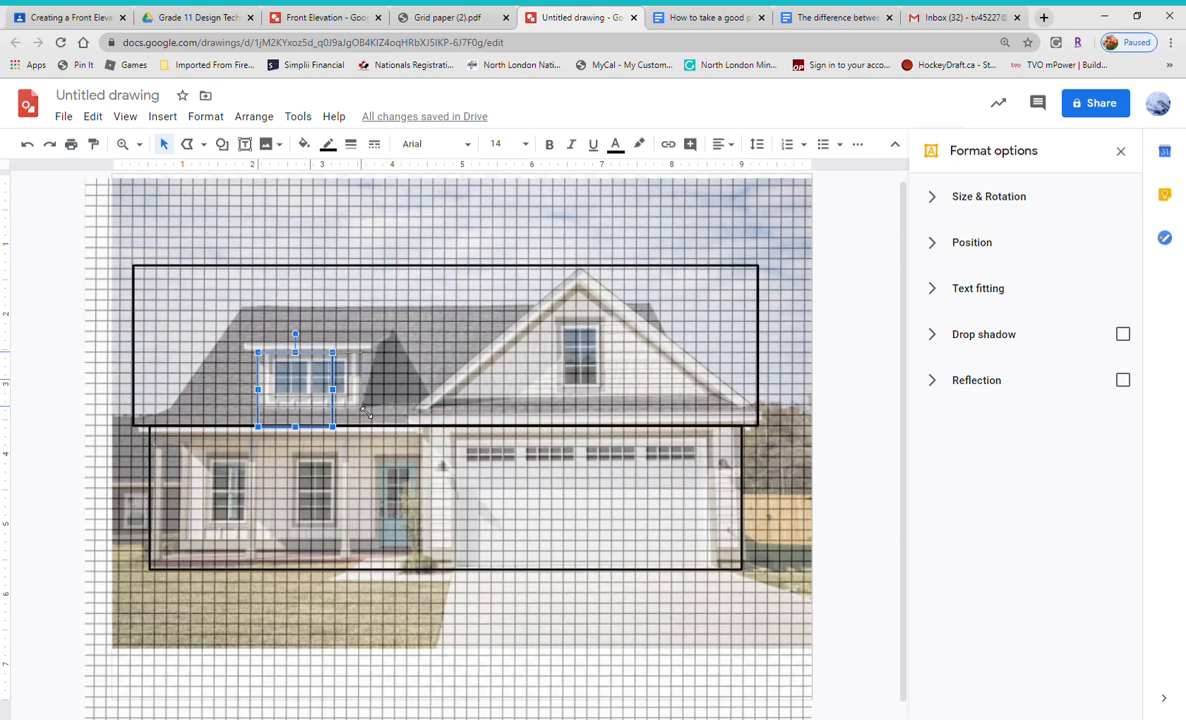
left_click_drag(364, 410, 366, 411)
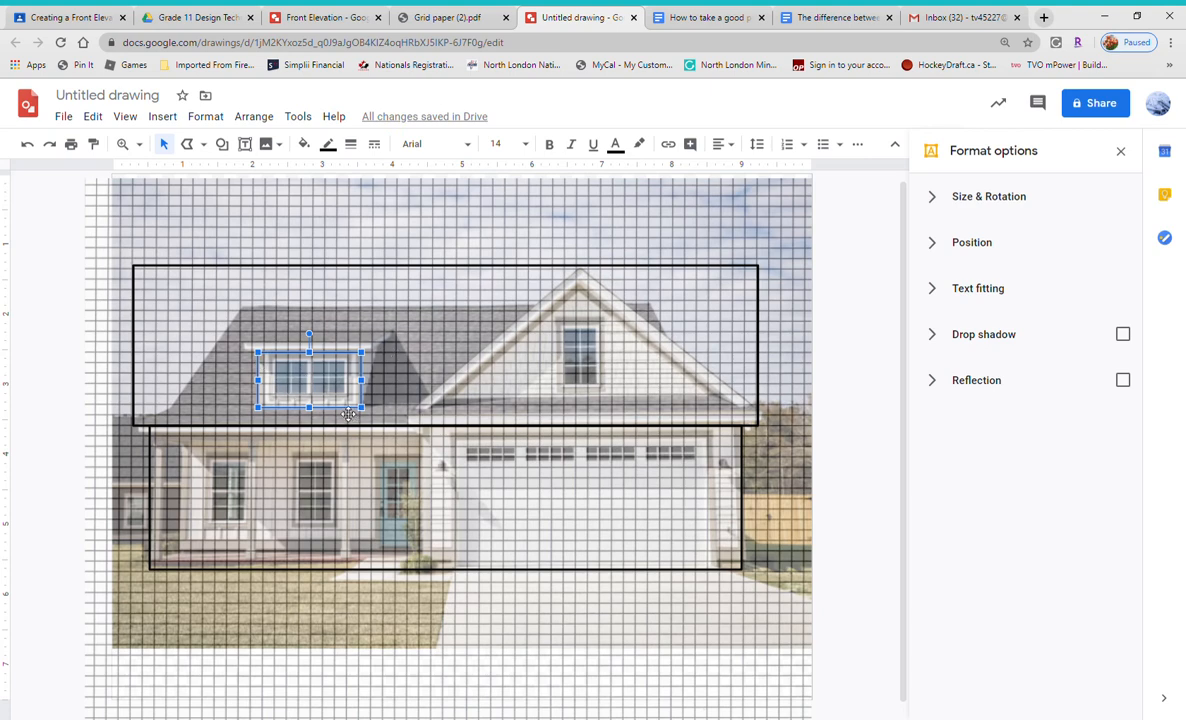
- Outline the leftmost porch window with an unfilled rectangle and place a copy of it over the neighbouring porch window
left_click(226, 147)
mouse_move(233, 170)
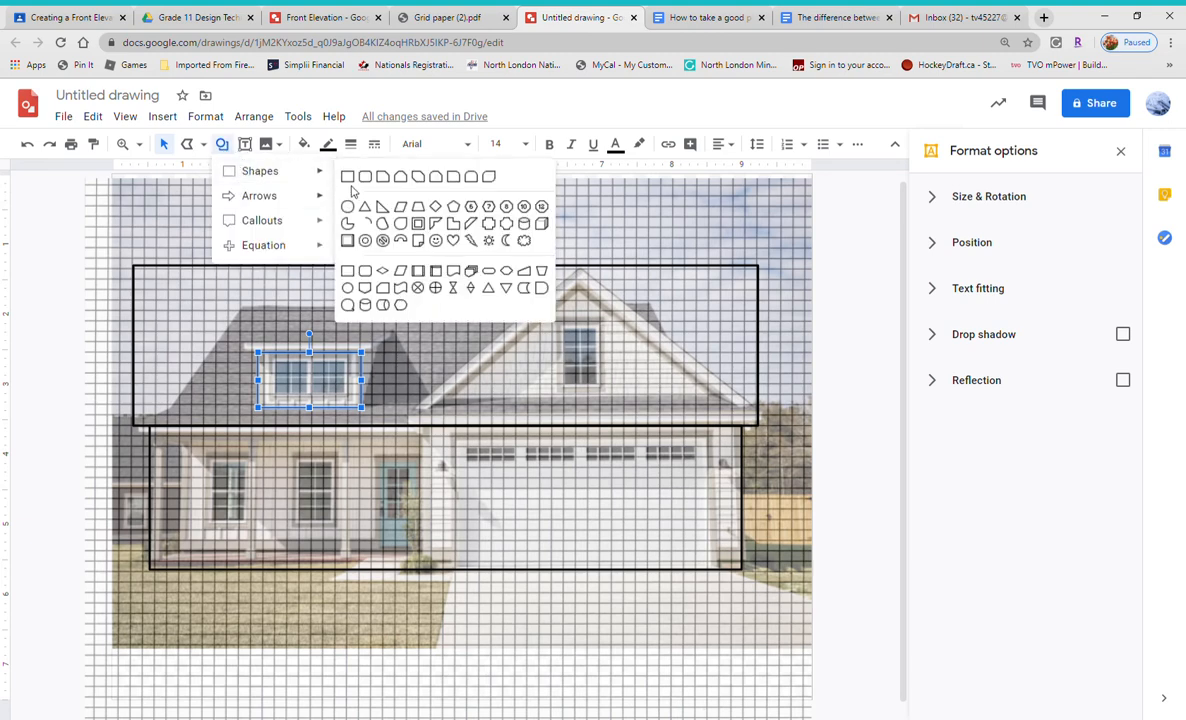
left_click(345, 176)
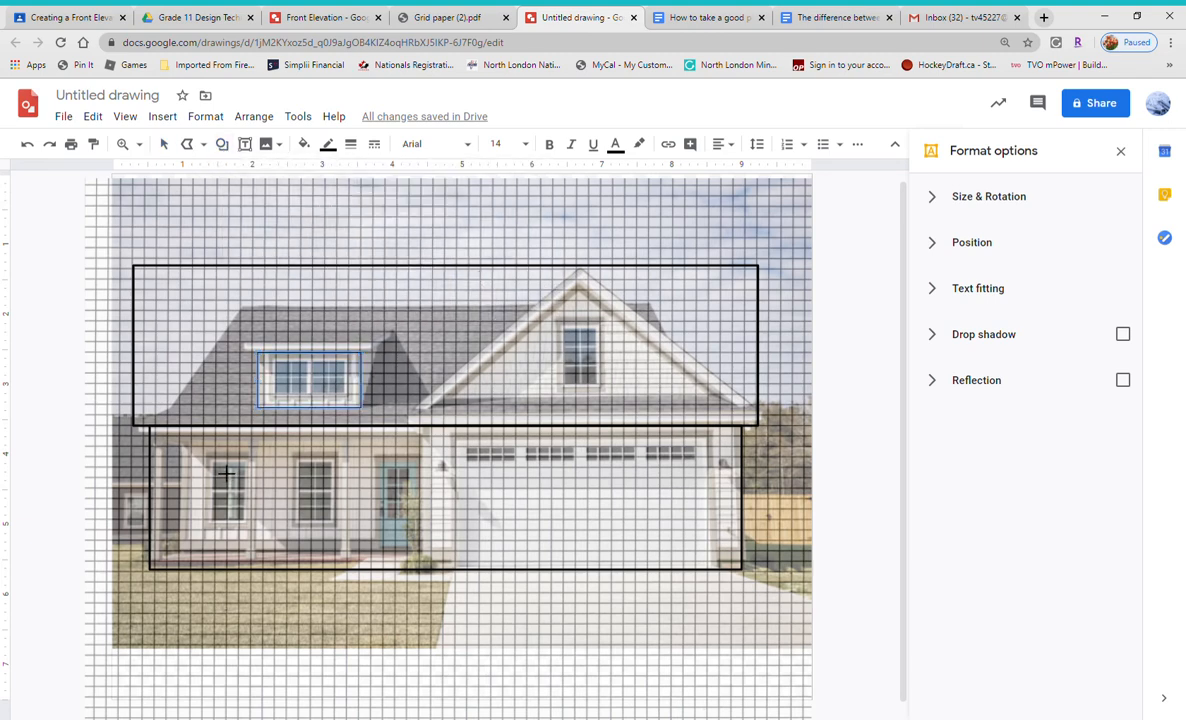
left_click_drag(214, 463, 290, 537)
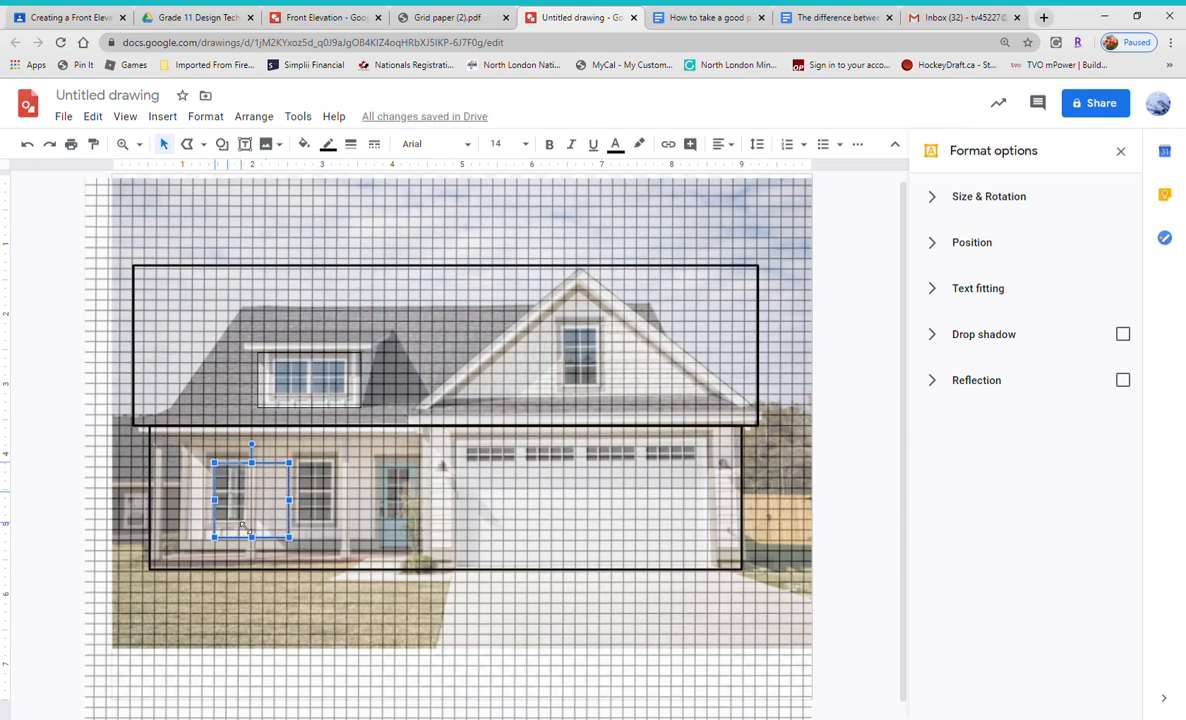
left_click_drag(290, 537, 246, 523)
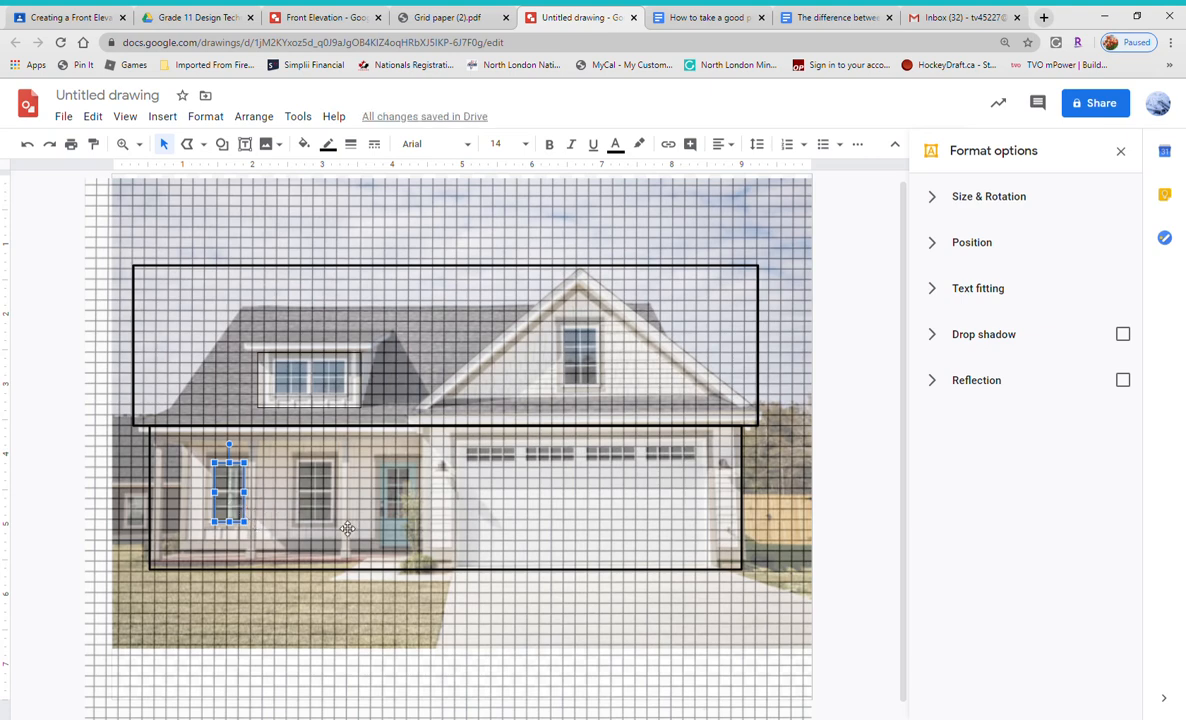
key("ctrl+v")
left_click_drag(256, 514, 330, 504)
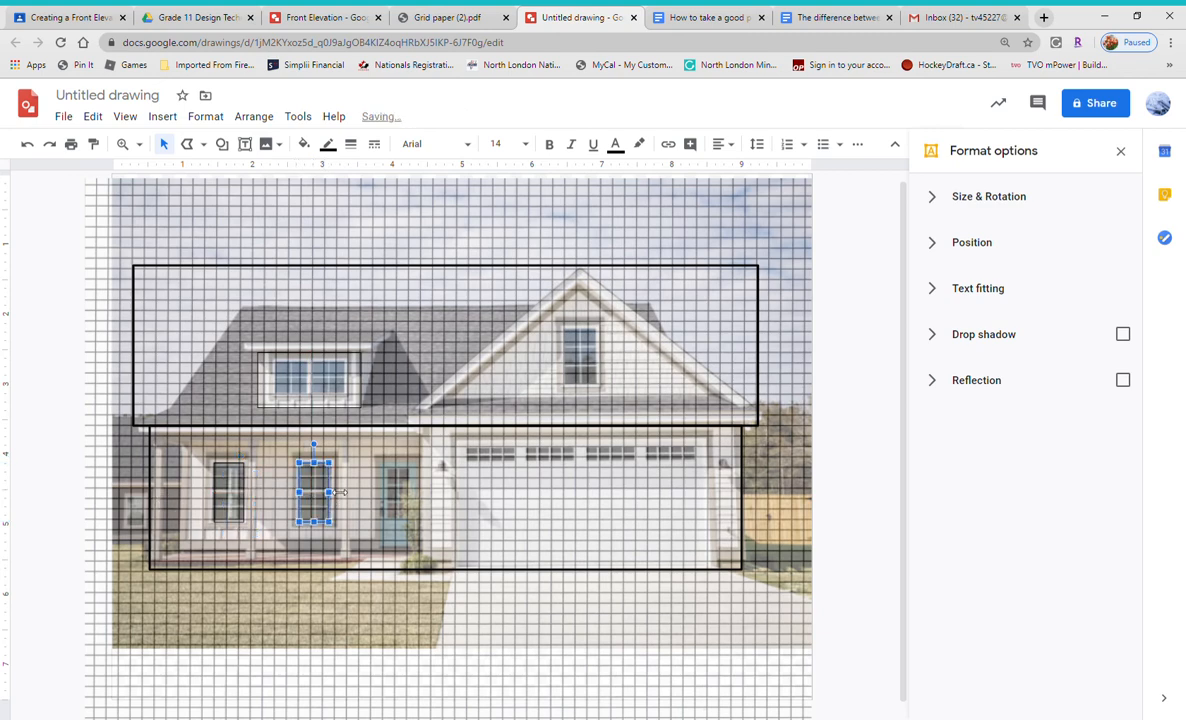
- Draw an unfilled rectangle over the blue front door and resize it to match the door's width and height
left_click(222, 144)
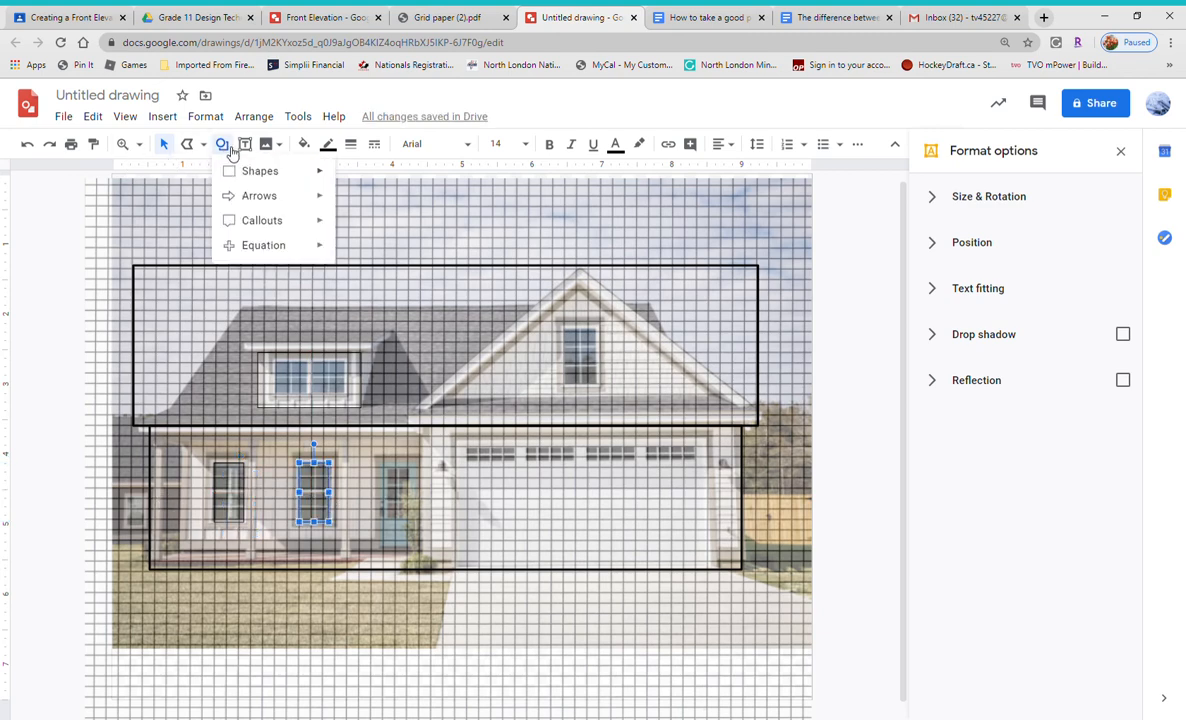
mouse_move(312, 170)
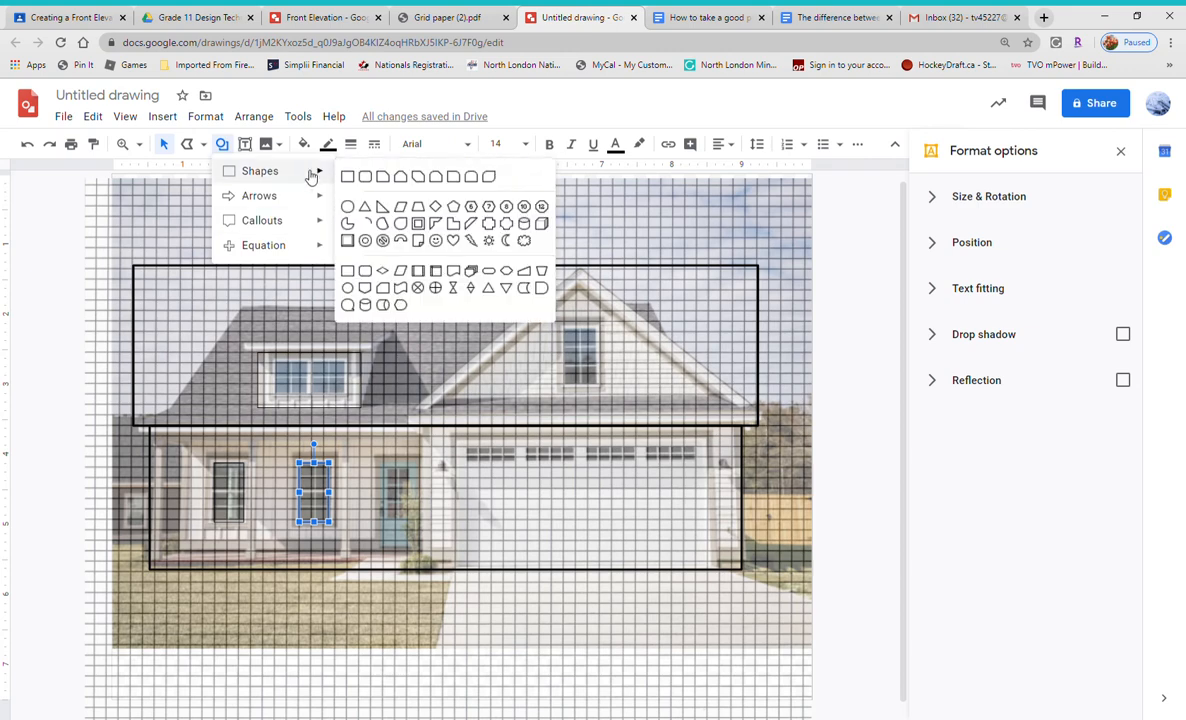
left_click(344, 180)
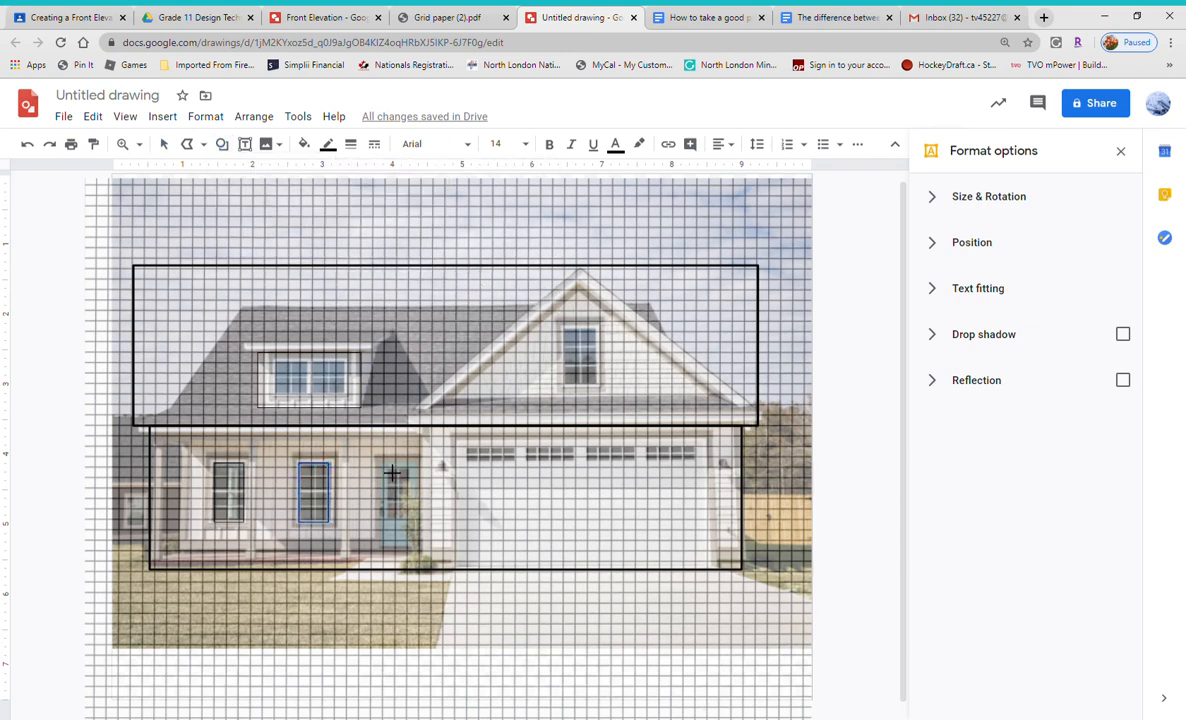
left_click_drag(381, 462, 456, 537)
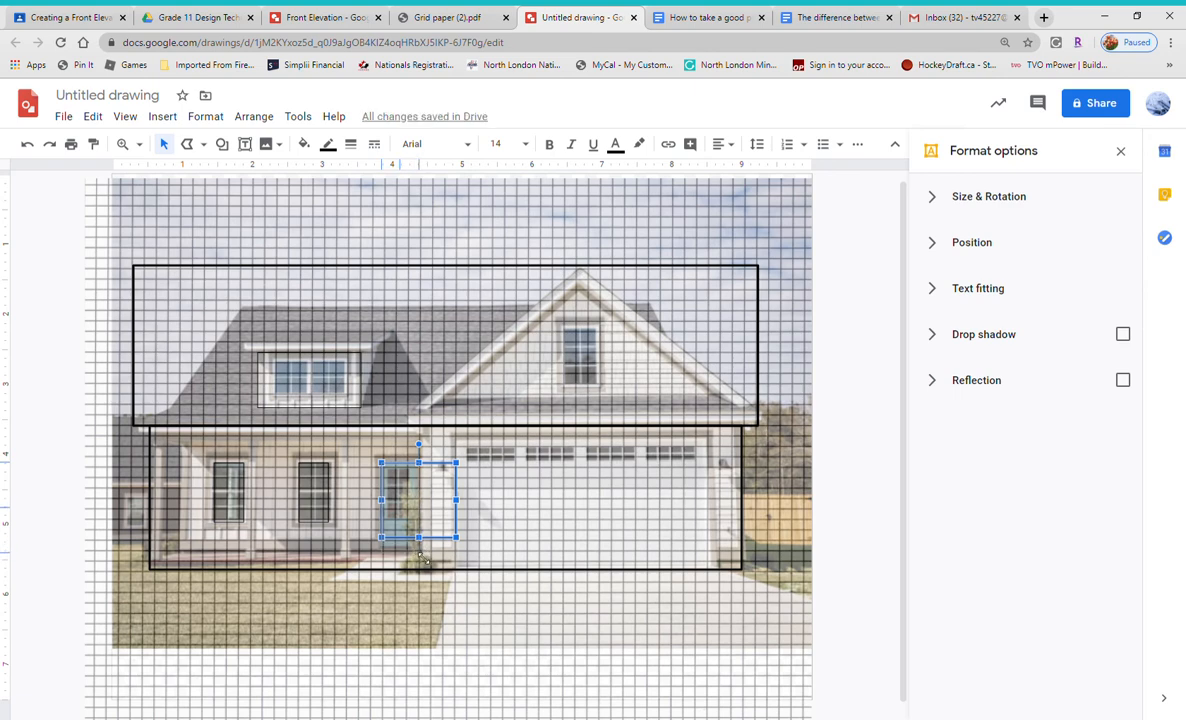
left_click_drag(456, 537, 419, 552)
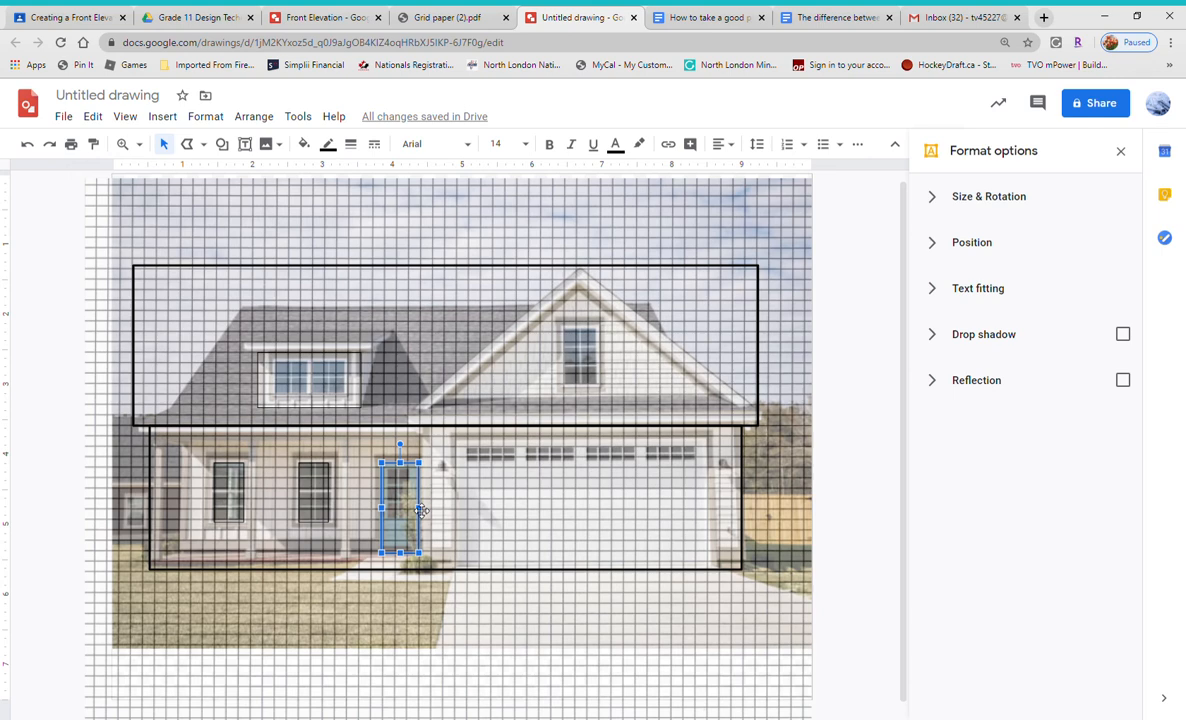
- Draw an unfilled rectangle over the window in the gable and shrink it to fit the window
left_click(222, 144)
mouse_move(232, 178)
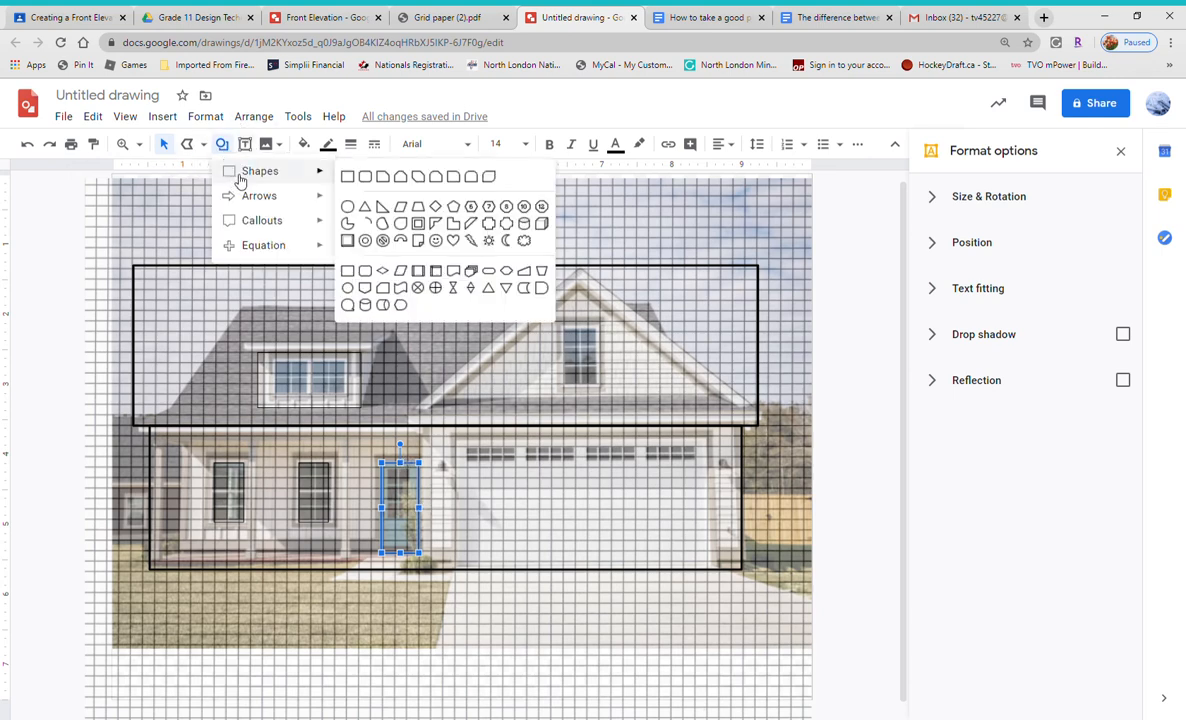
left_click(357, 180)
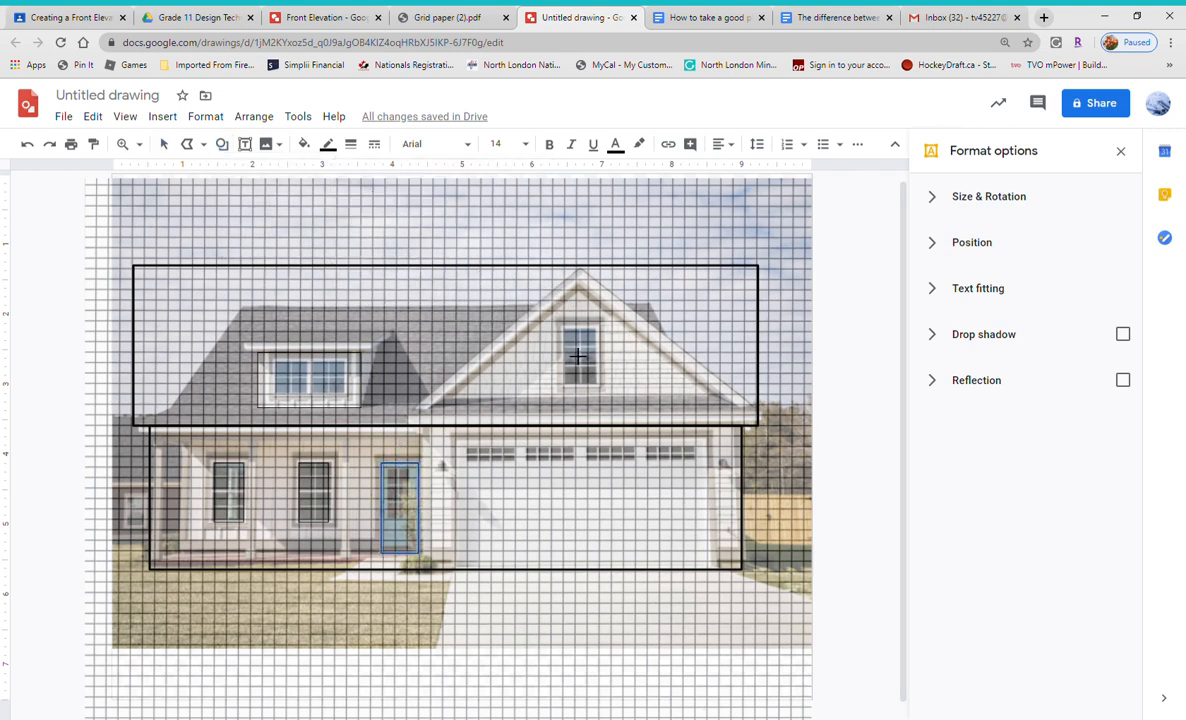
left_click_drag(564, 328, 638, 402)
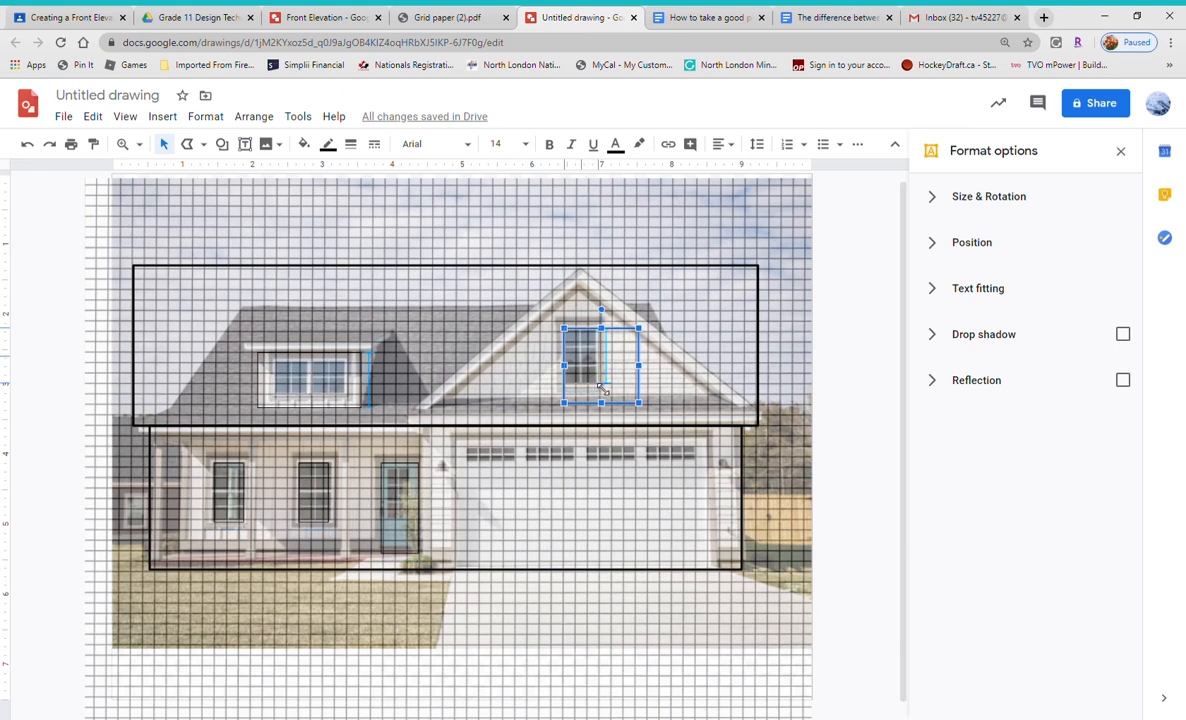
left_click_drag(638, 402, 598, 383)
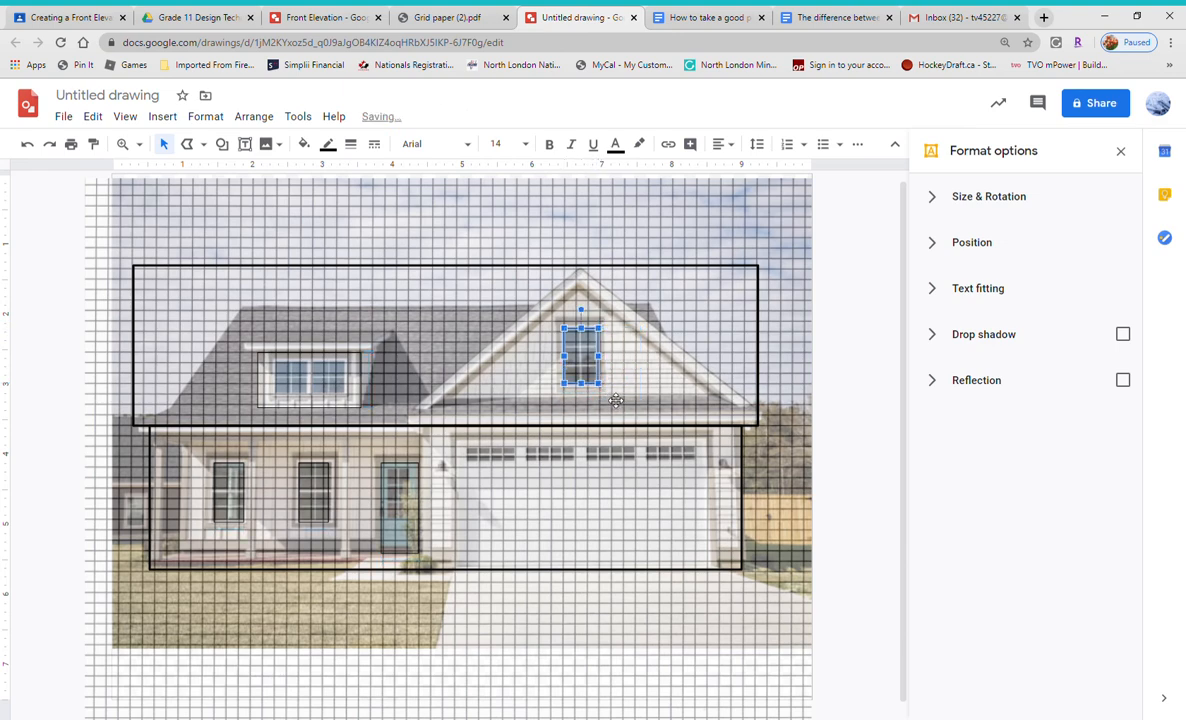
key("Escape")
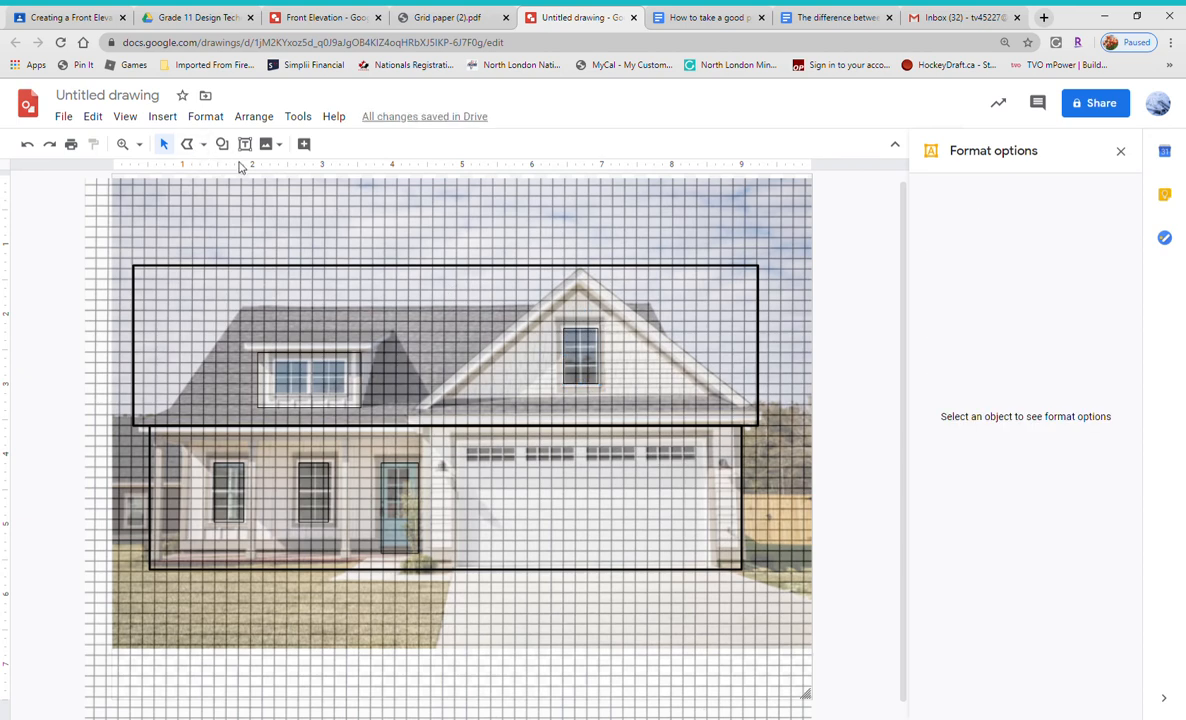
left_click(224, 146)
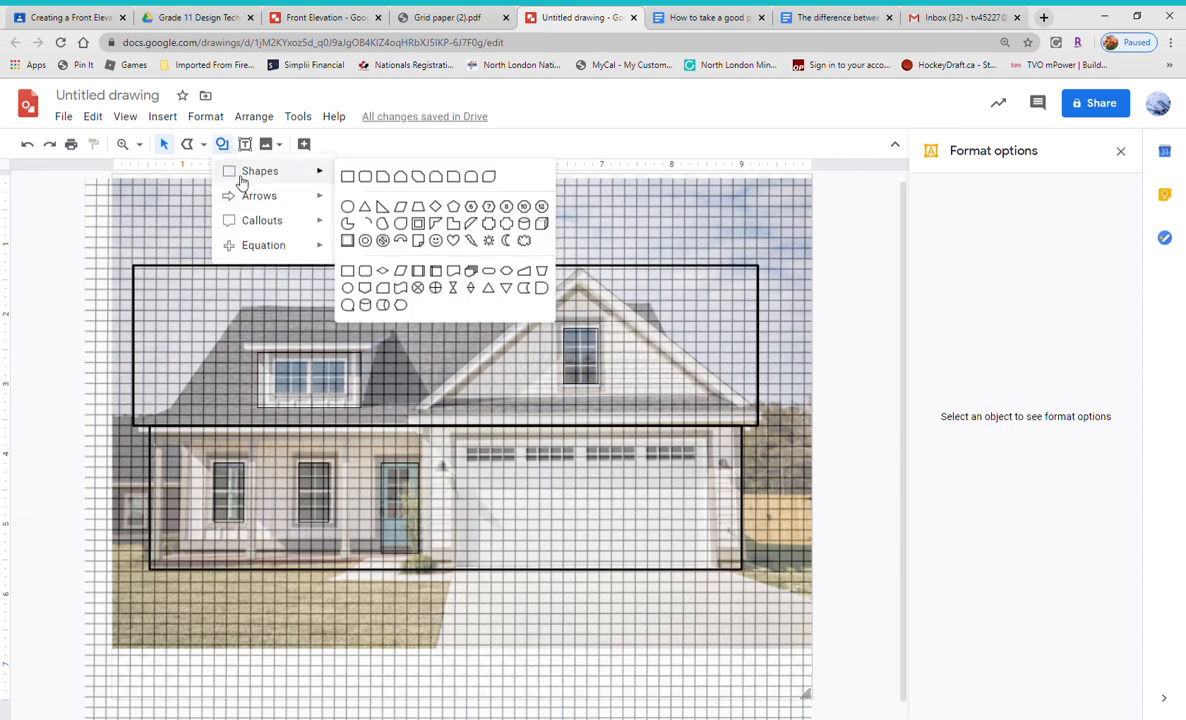
left_click(458, 443)
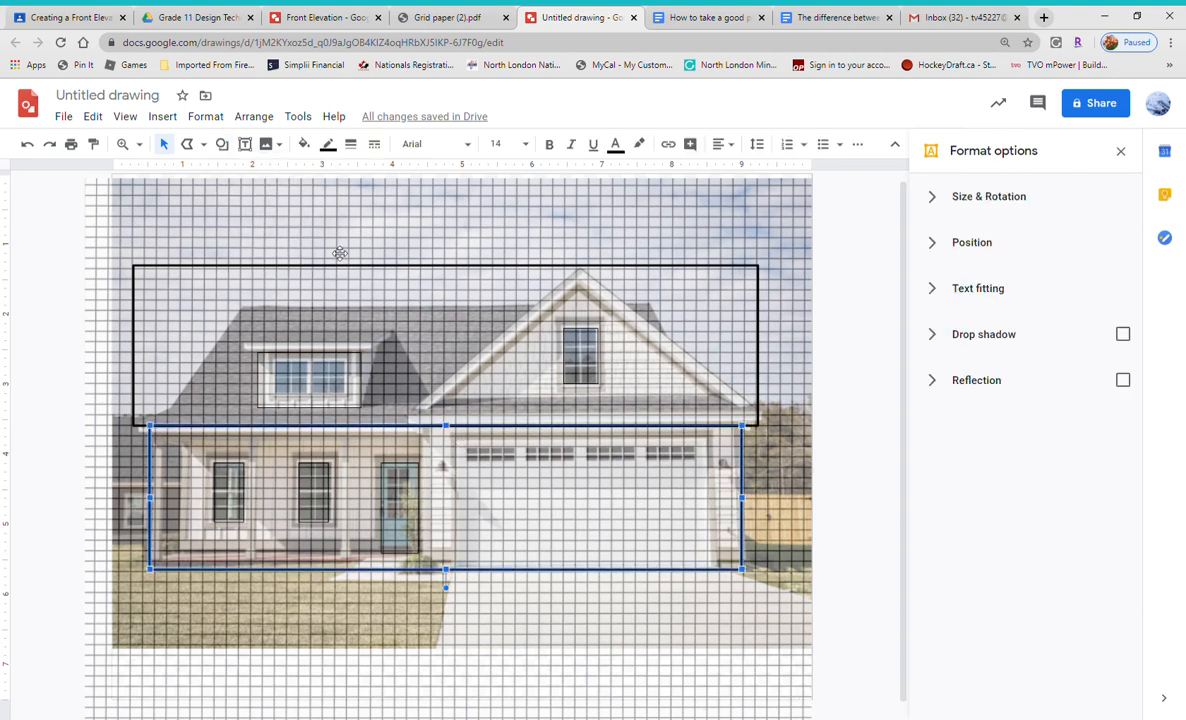
key("Escape")
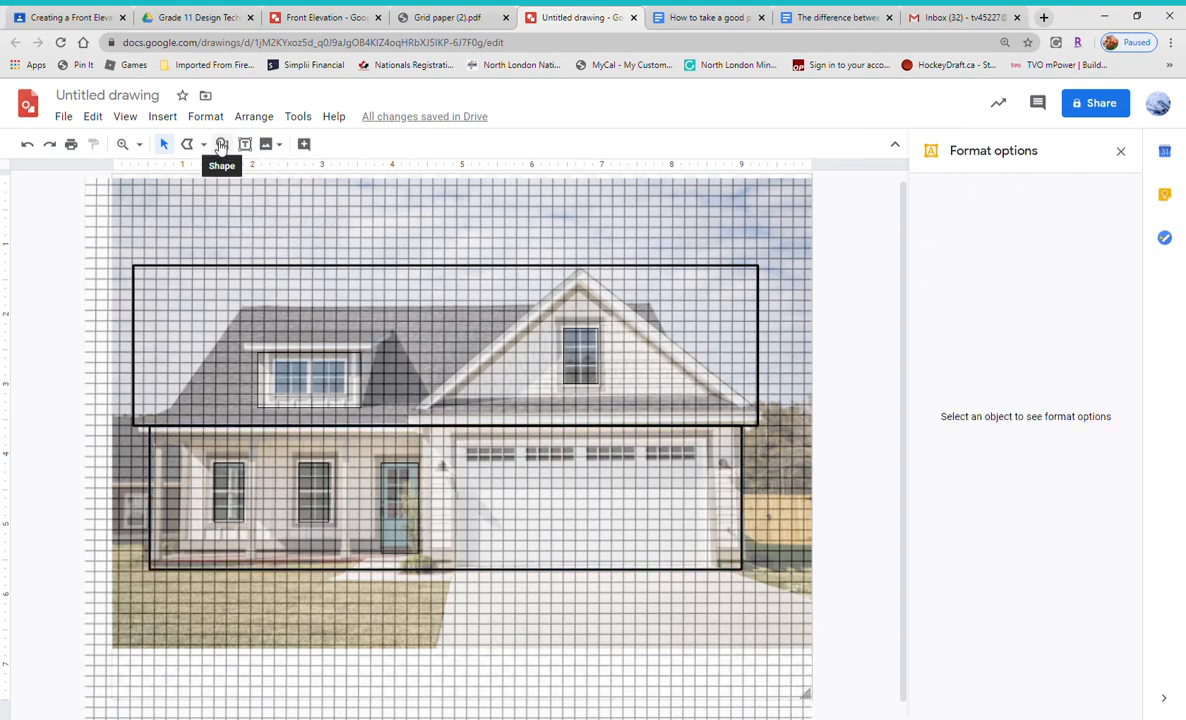
- Draw a rectangle with transparent fill over the garage door and stretch it to the door's far edge and the ground line
left_click(222, 146)
mouse_move(238, 173)
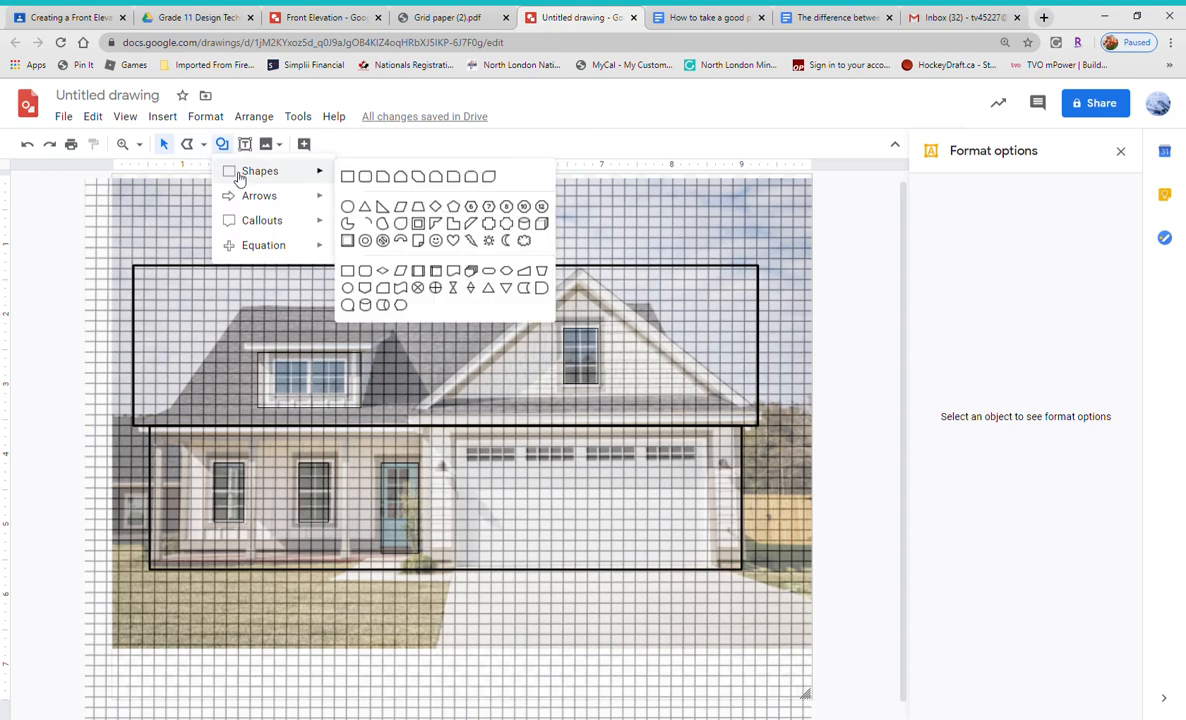
left_click(345, 176)
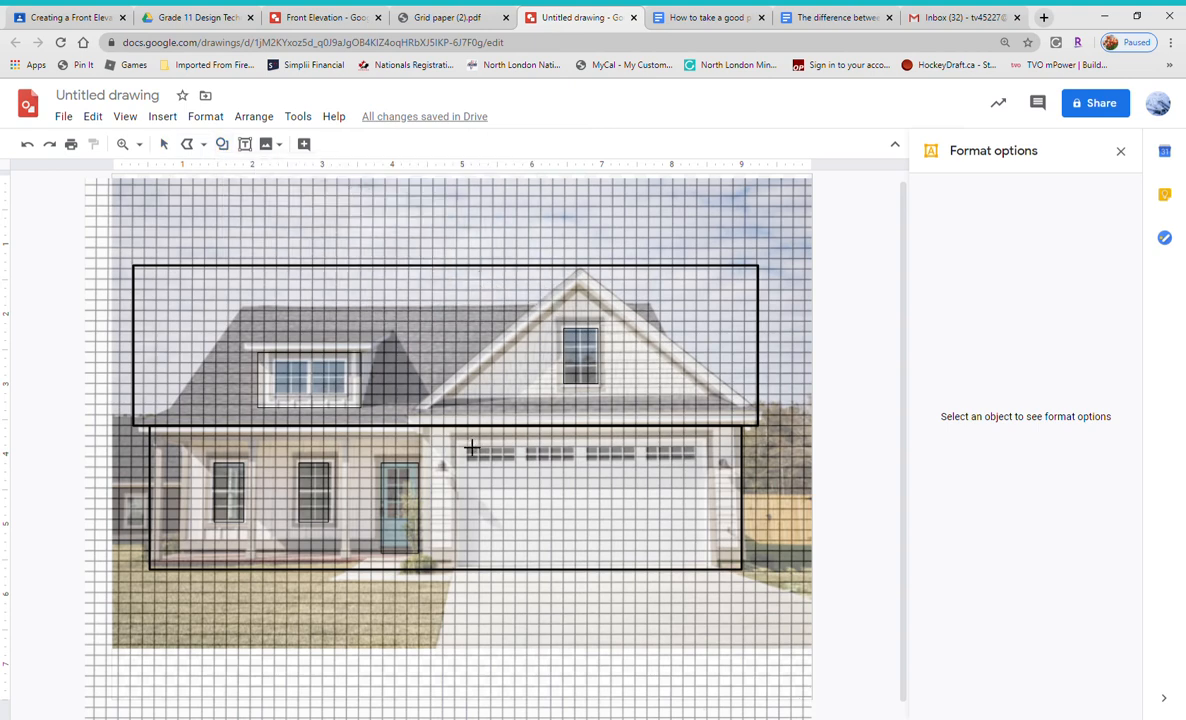
left_click_drag(455, 437, 530, 511)
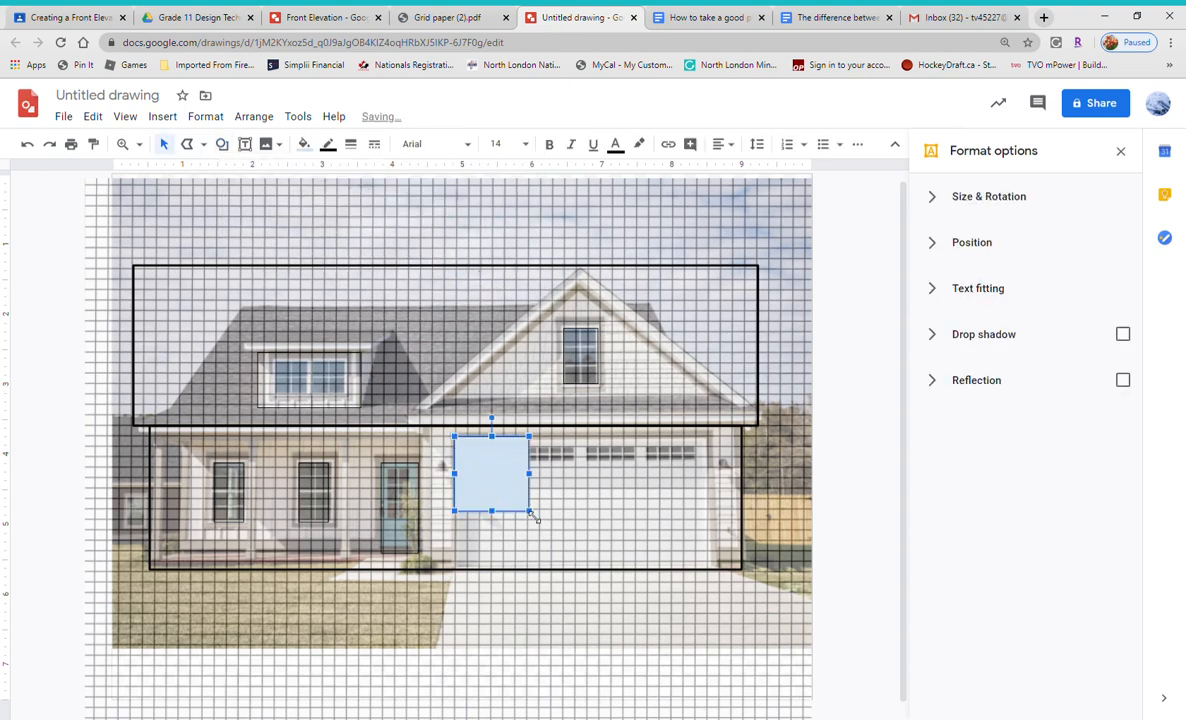
left_click(305, 147)
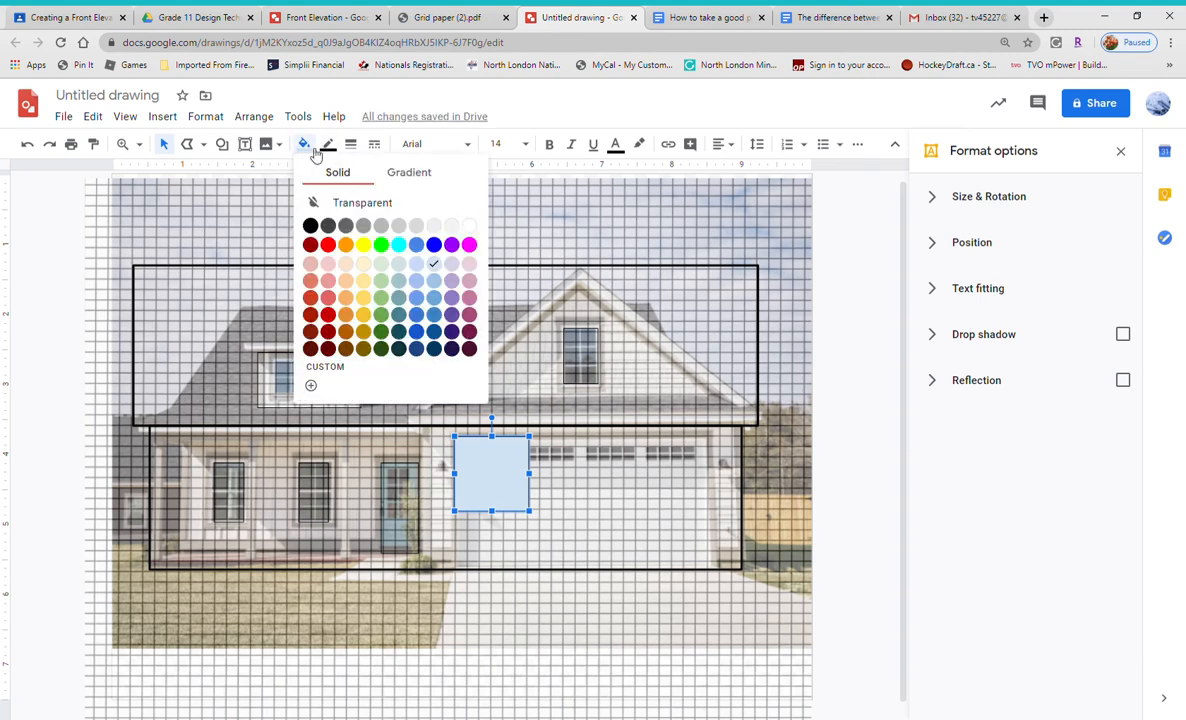
left_click(298, 199)
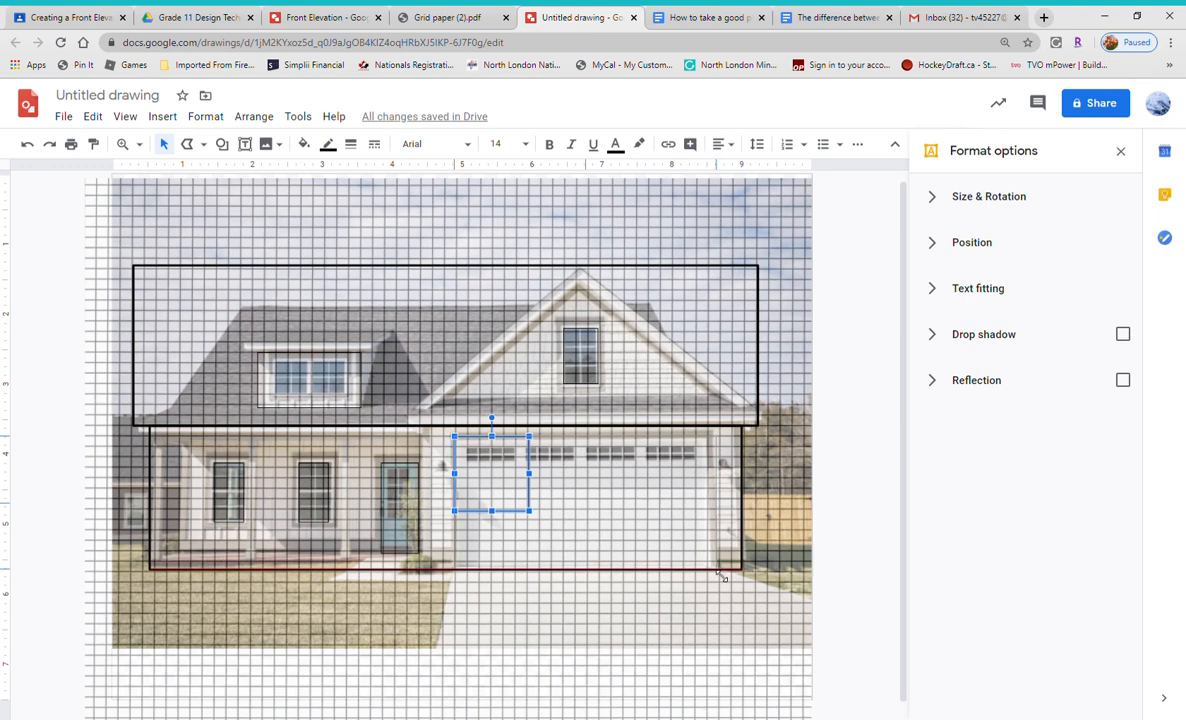
left_click_drag(716, 577, 713, 569)
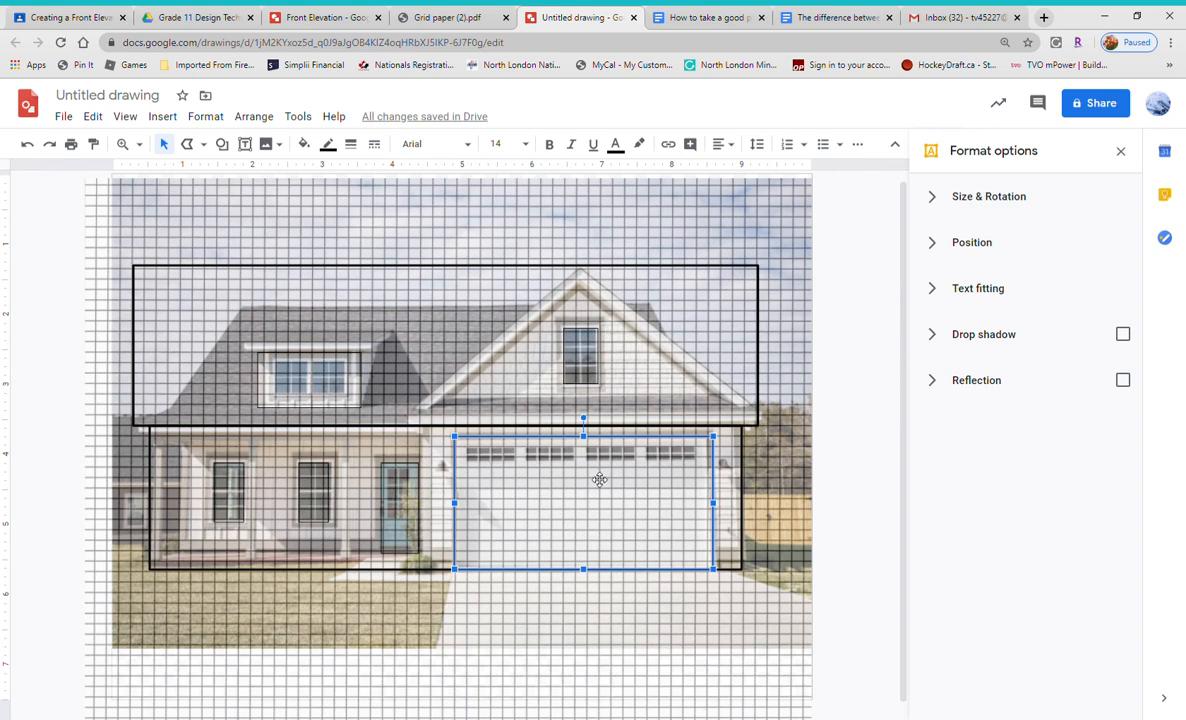
key("Escape")
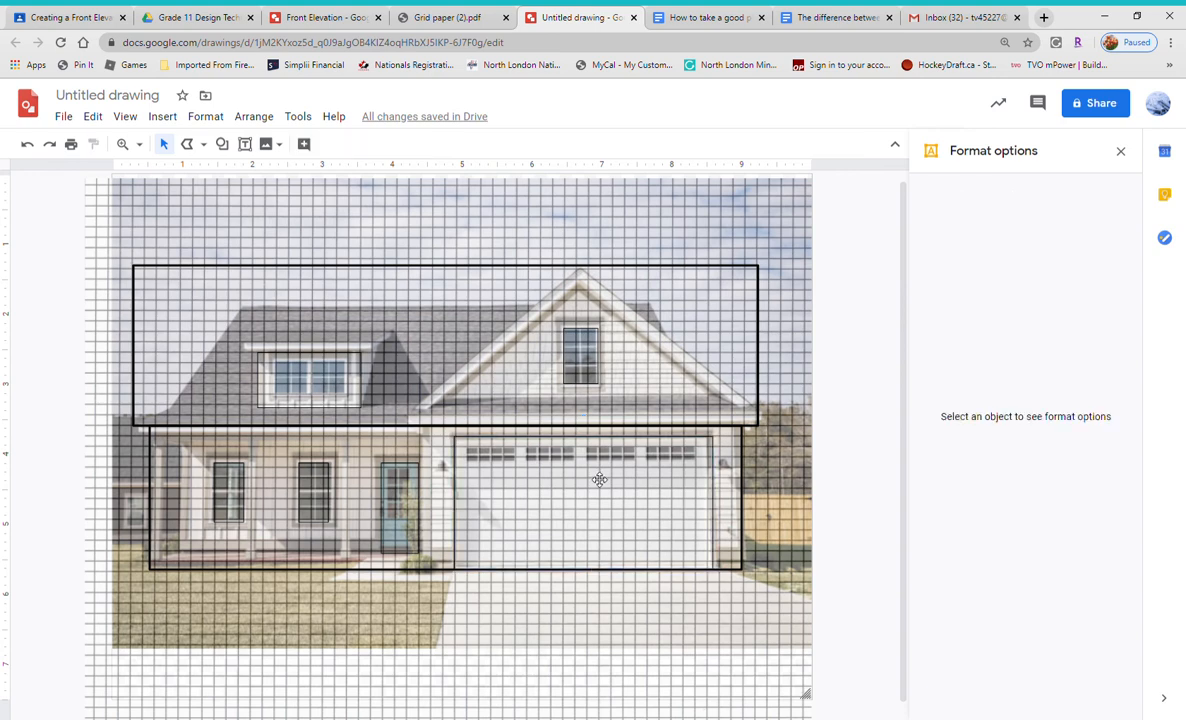
- Thicken the outlines of the dormer window, gable window, garage door, front door and both porch windows together
left_click(368, 389)
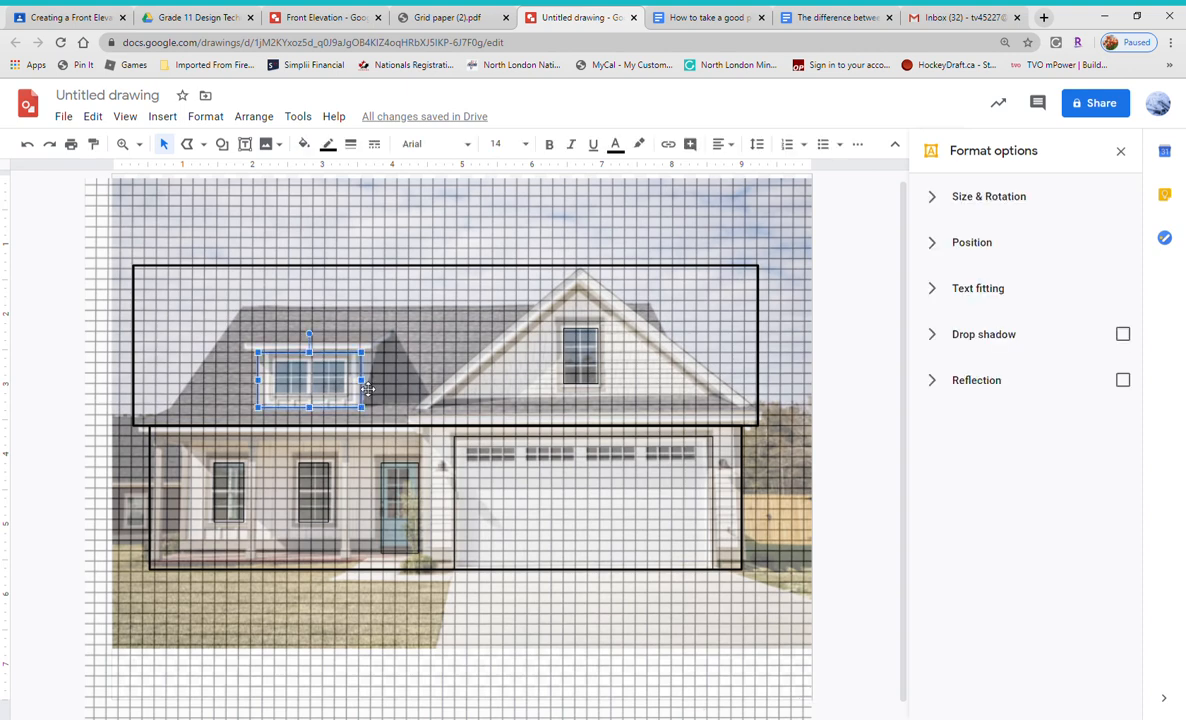
left_click(572, 381, "shift")
left_click(457, 490, "shift")
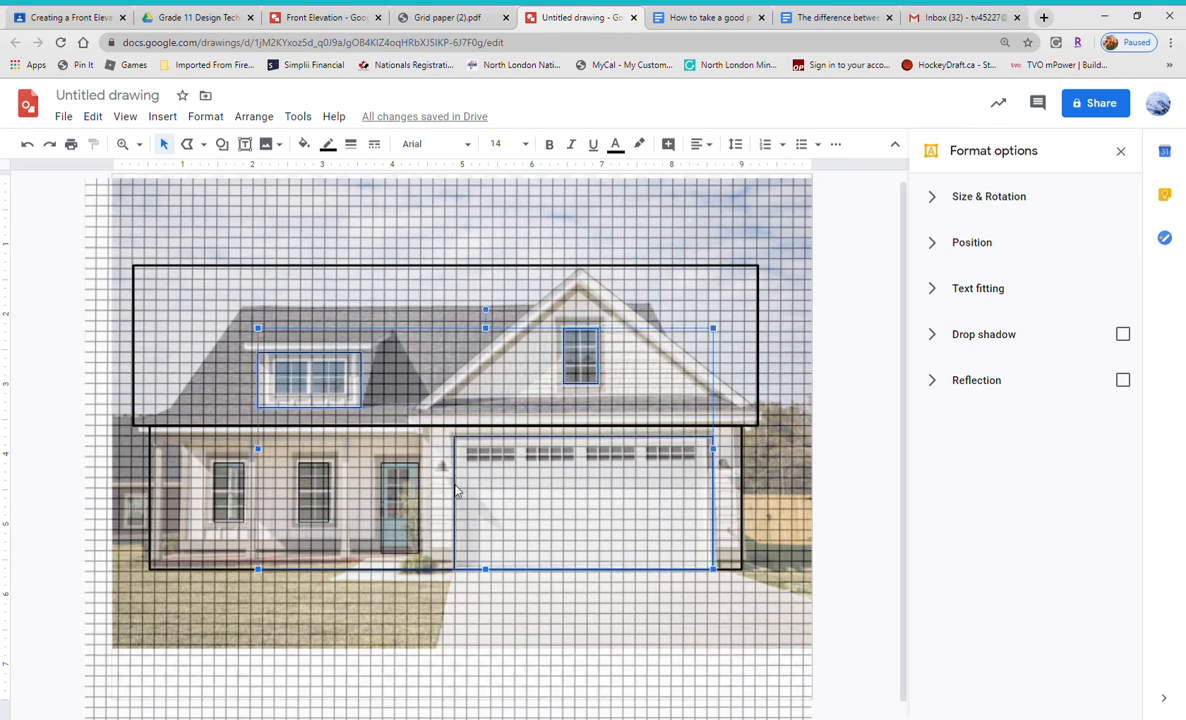
left_click(410, 471, "shift")
left_click(306, 476, "shift")
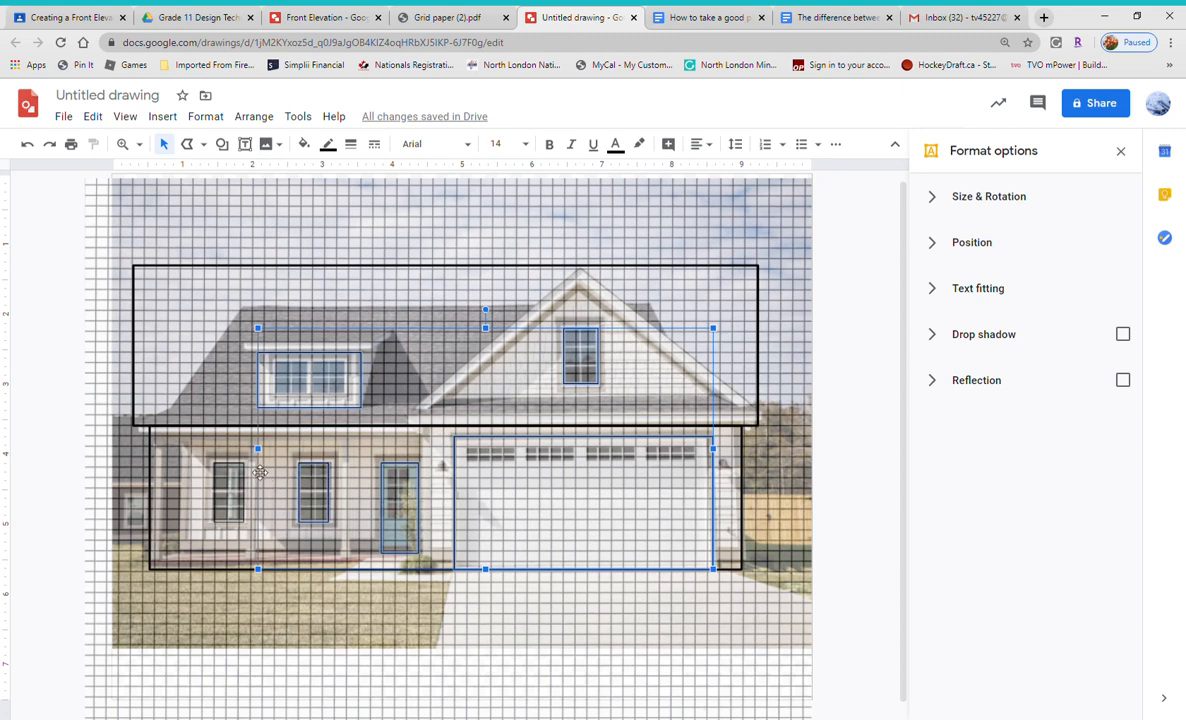
left_click(228, 480, "shift")
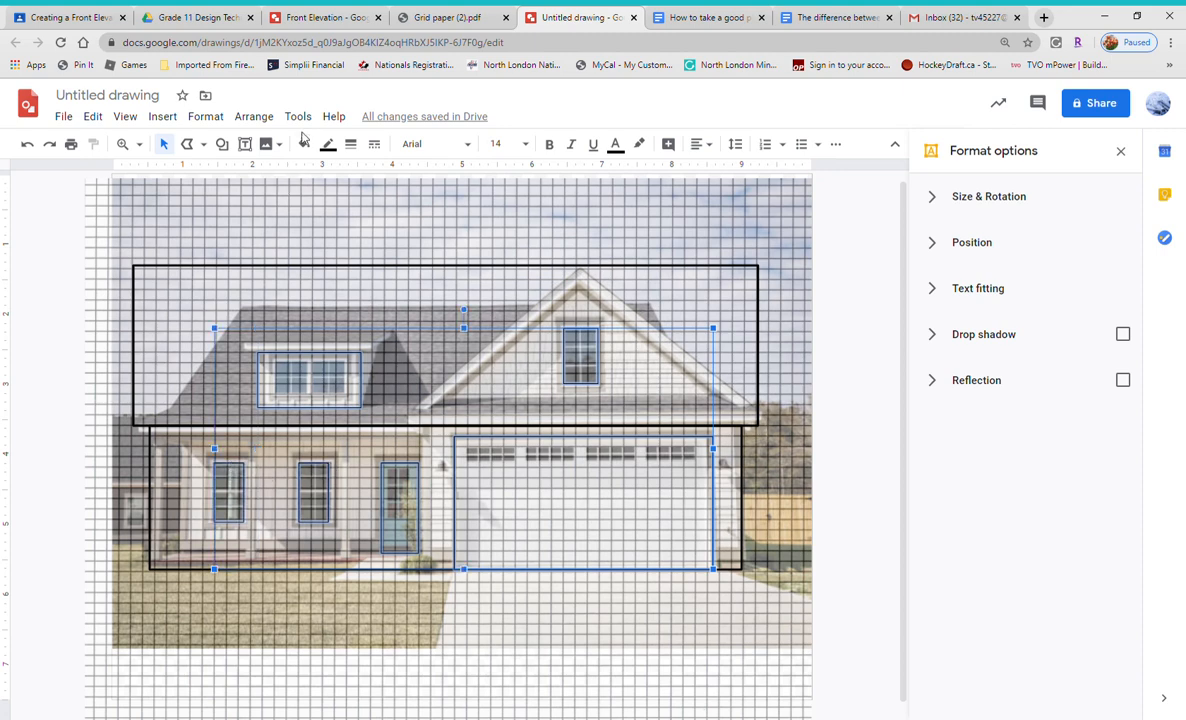
left_click(351, 144)
left_click(360, 221)
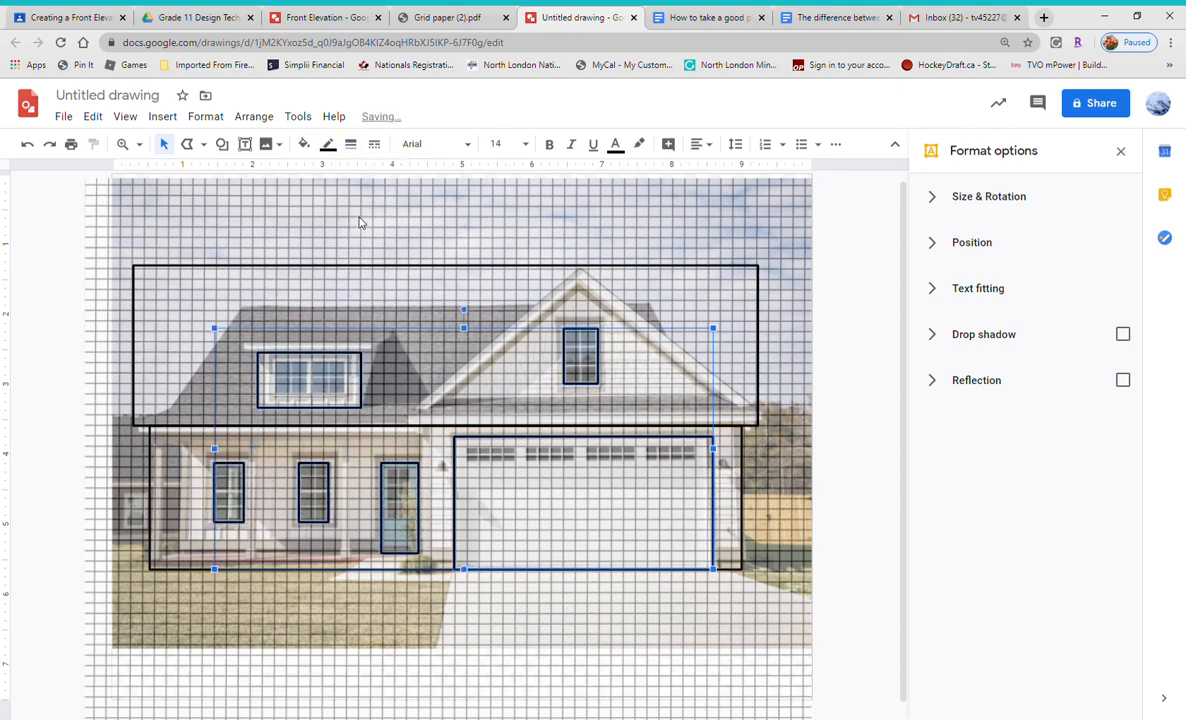
key("Escape")
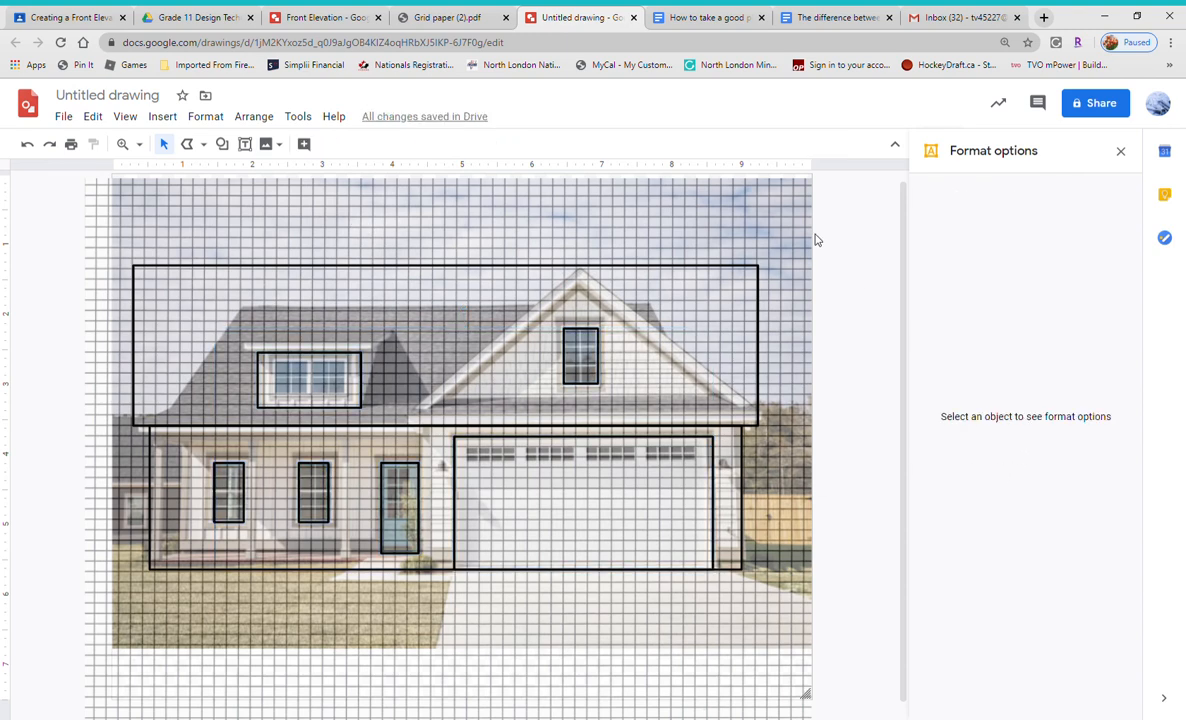
- Inspect the traced outlines with the grid image fully transparent and fully opaque, returning its transparency to about the middle of the range
left_click(710, 203)
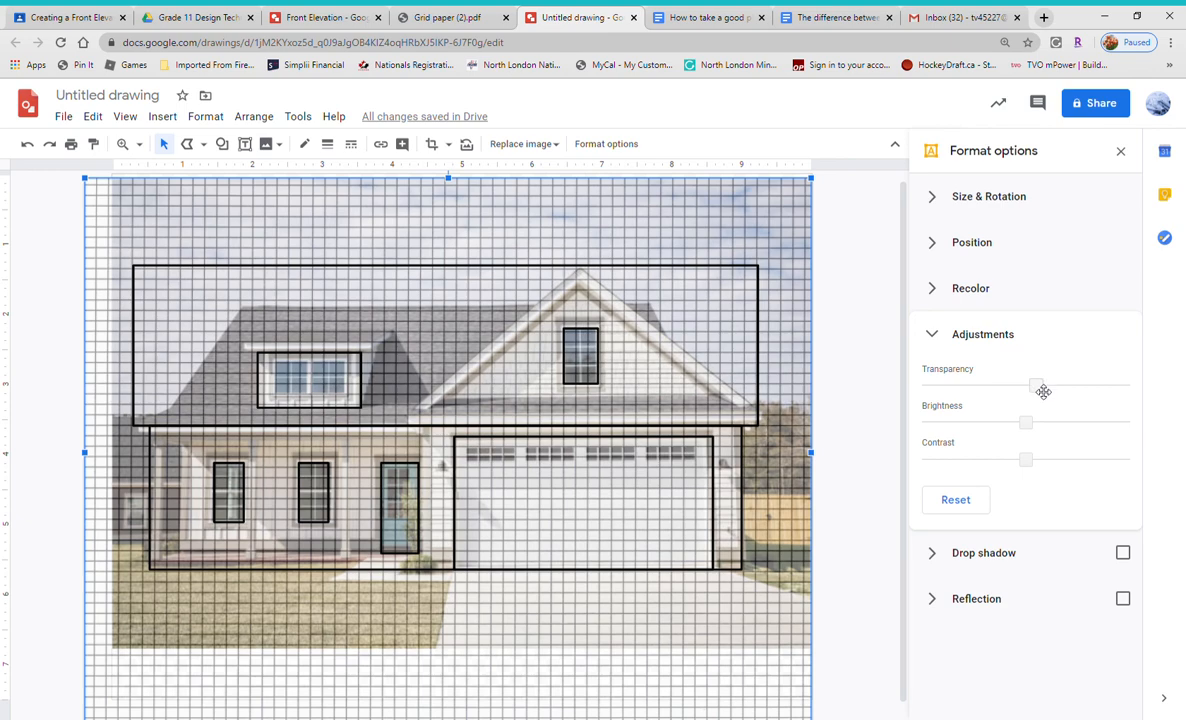
left_click_drag(1043, 391, 1135, 389)
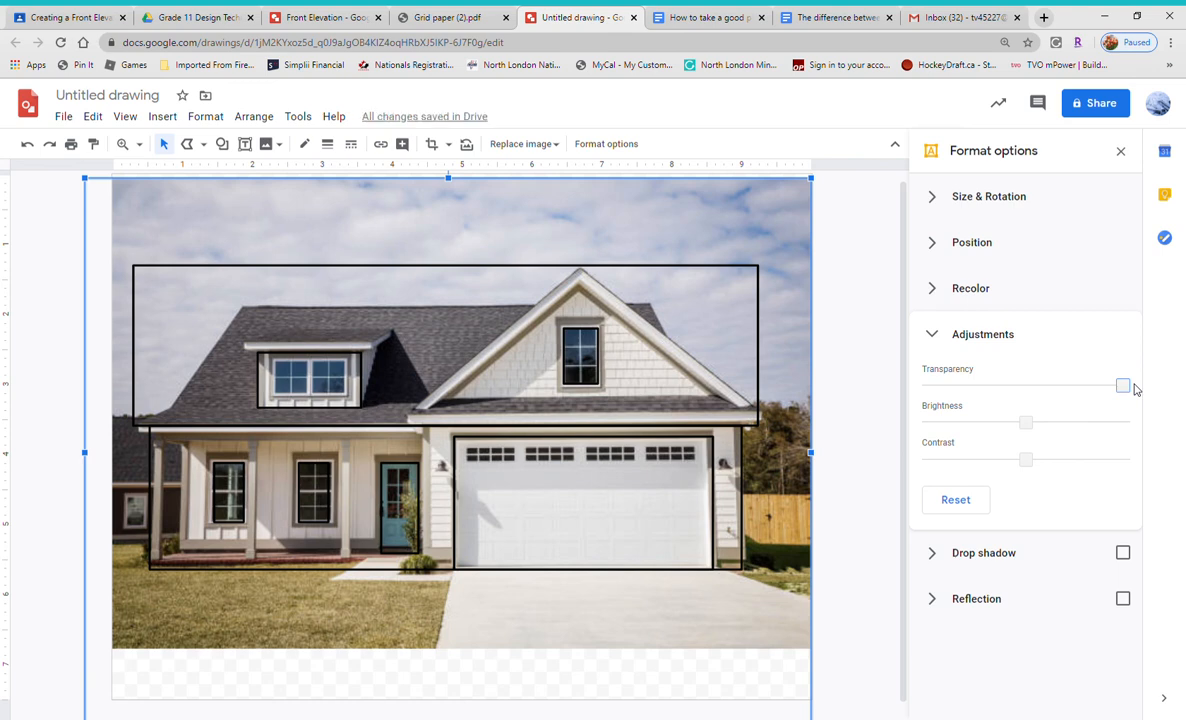
left_click_drag(1135, 389, 910, 400)
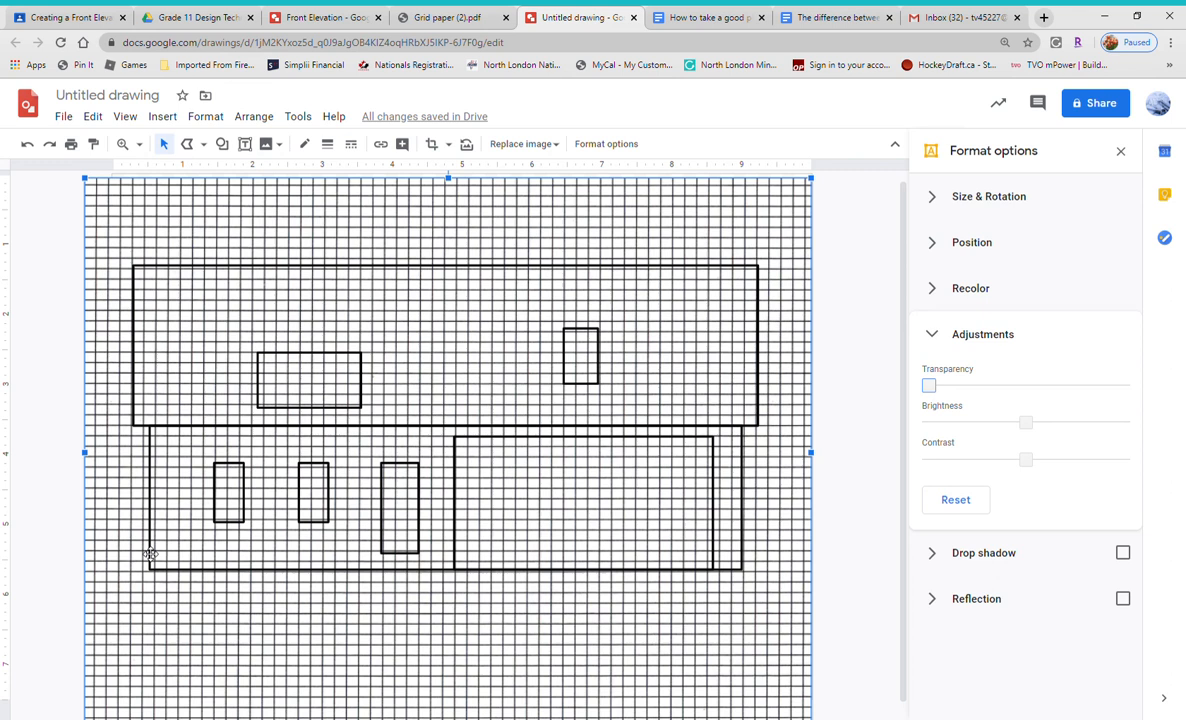
left_click_drag(930, 386, 1044, 396)
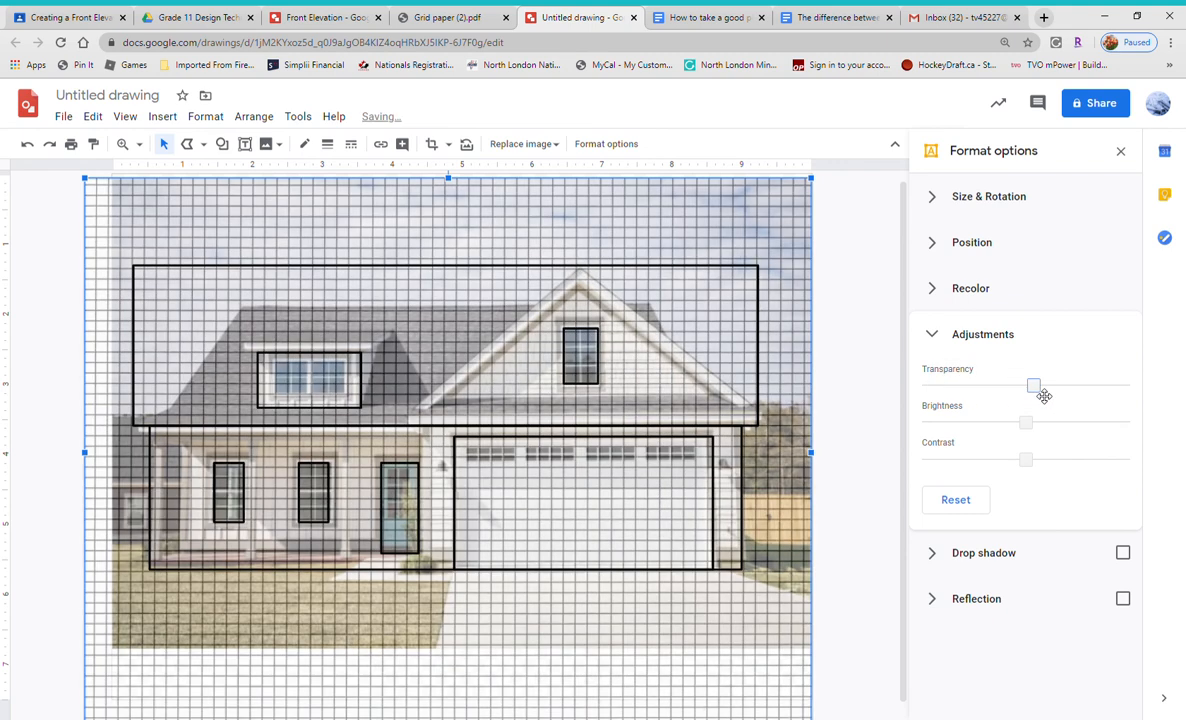